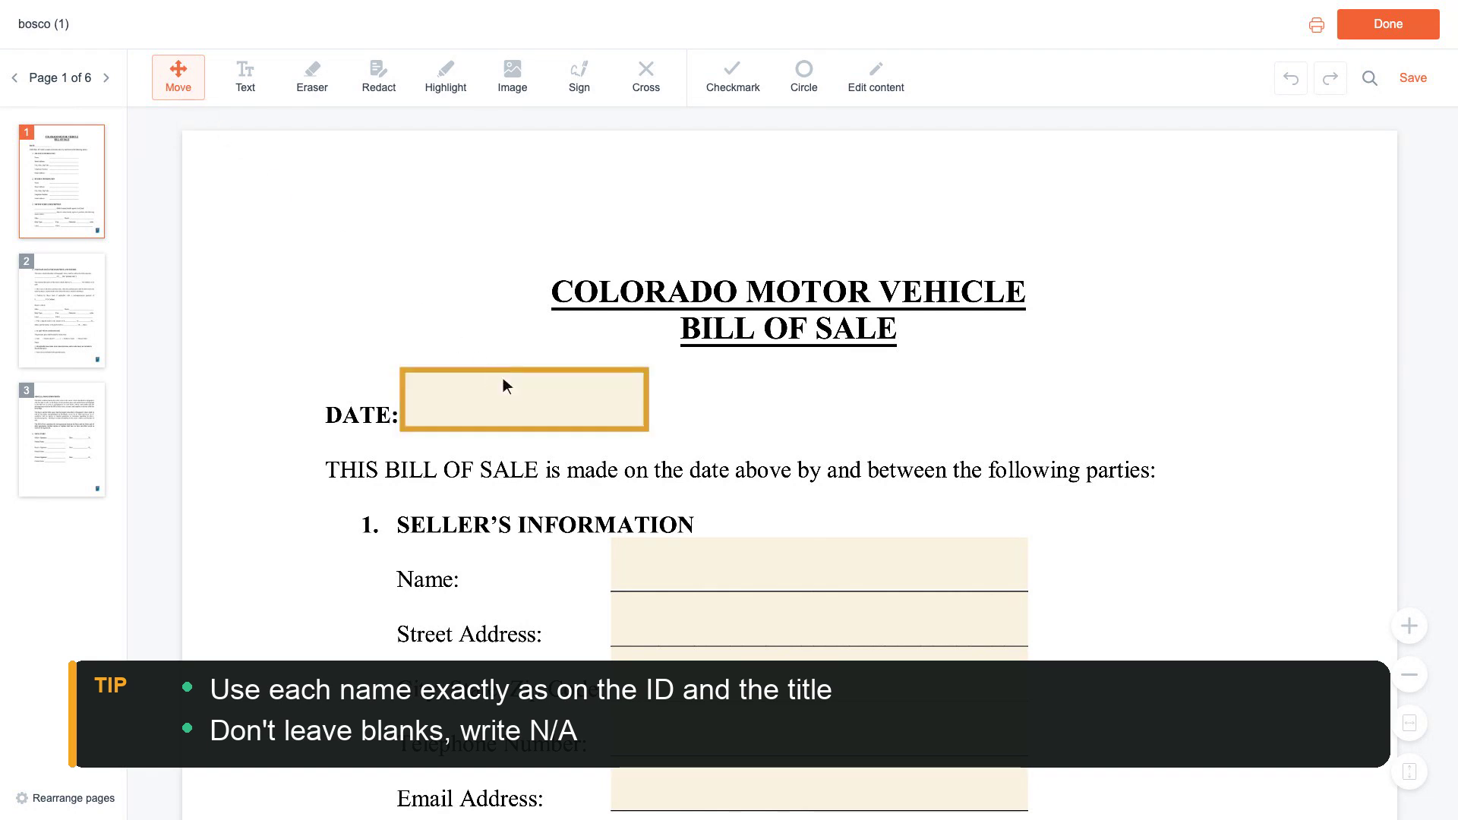
Date the bill of sale 03/15/2024 and enter the seller's full name.
{"action": "left_click", "coordinate": [530, 405]}
{"action": "type", "text": "03/15/2024"}
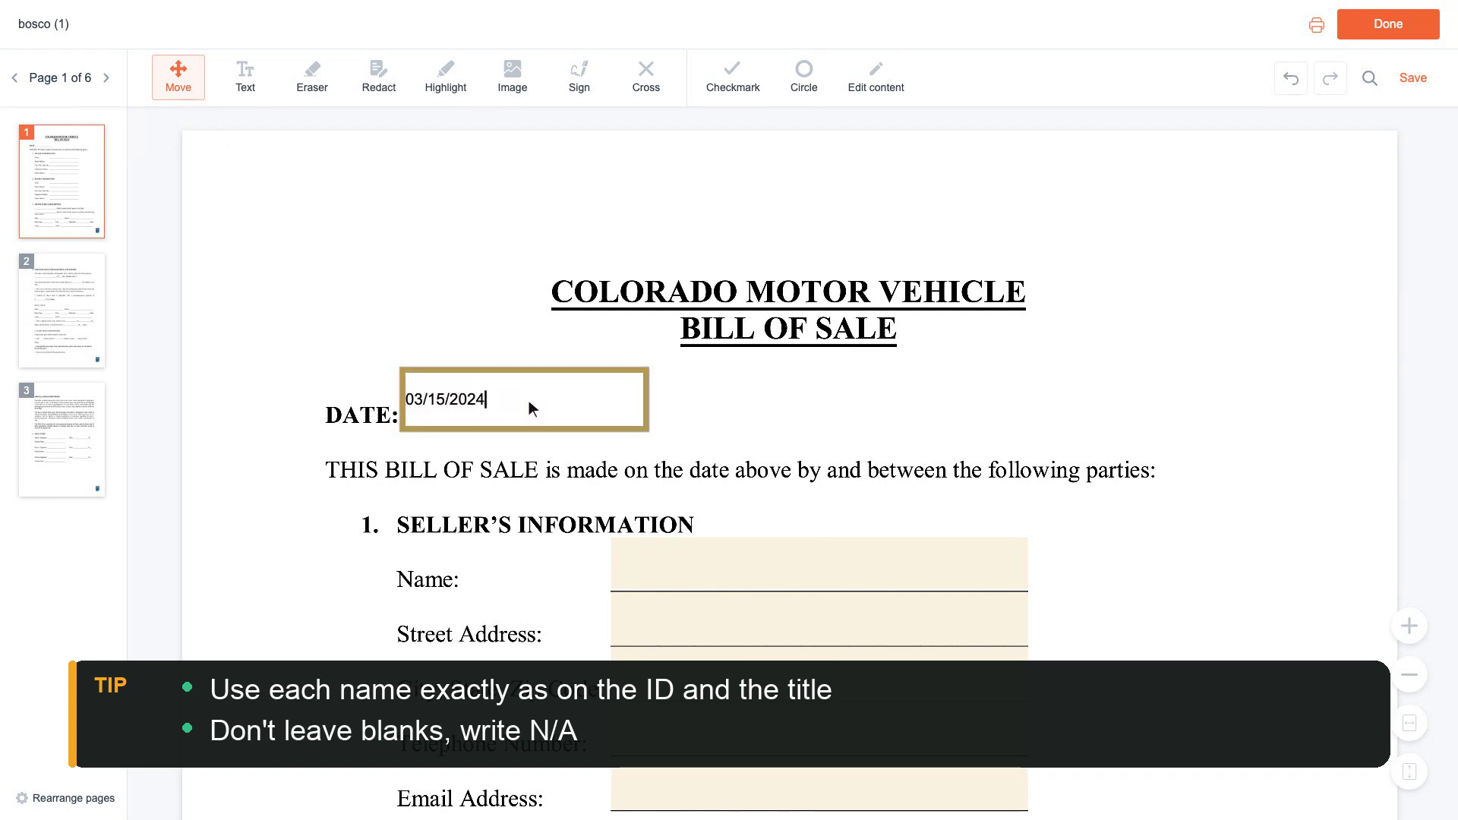
{"action": "scroll", "coordinate": [531, 407], "scroll_direction": "down", "scroll_amount": 1}
{"action": "left_click", "coordinate": [823, 467]}
{"action": "type", "text": "Anna Baker"}
{"action": "scroll", "coordinate": [823, 465], "scroll_direction": "down", "scroll_amount": 1}
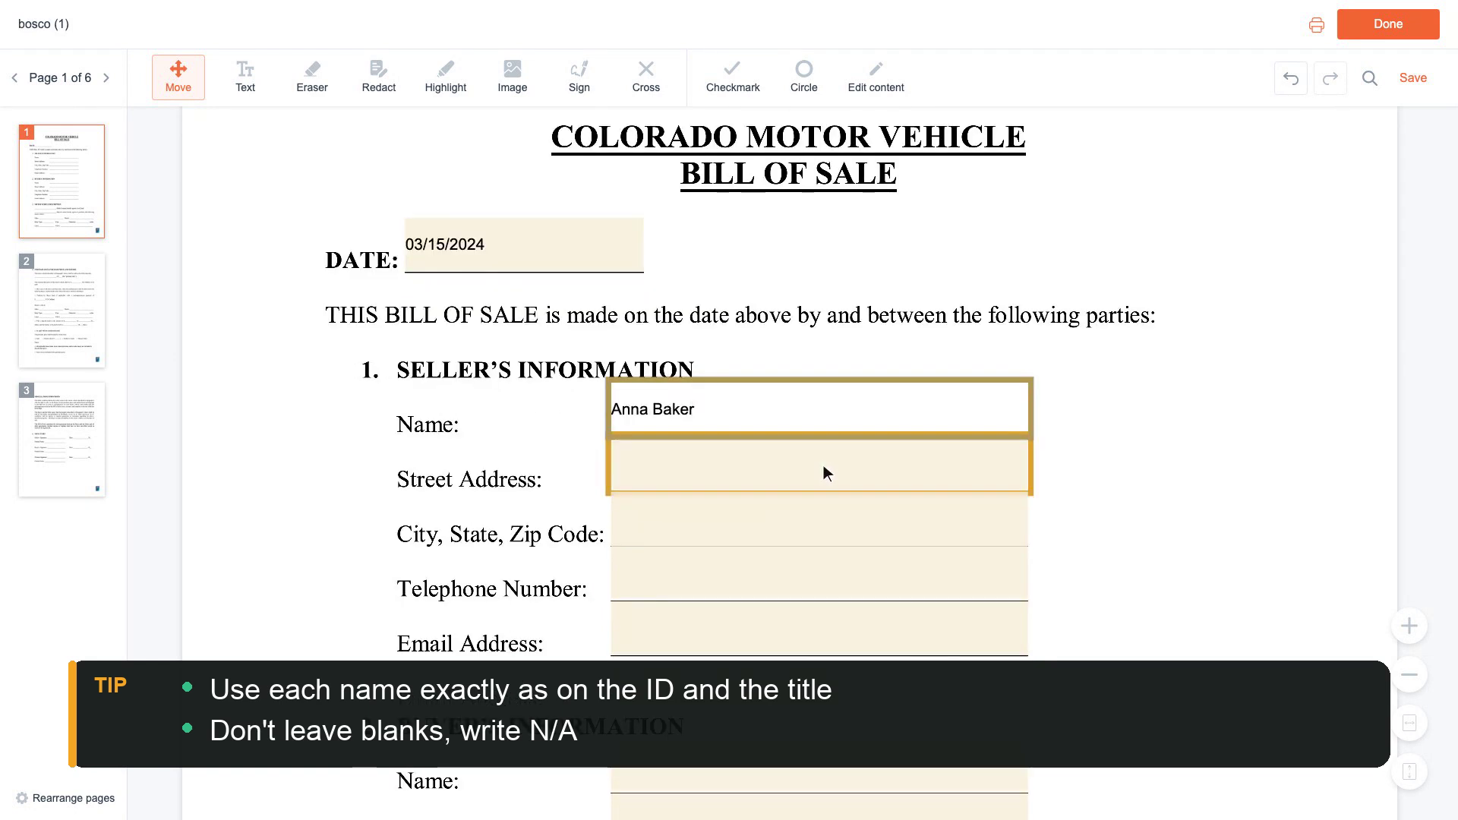
Fill in the seller's street address, city/state/zip, telephone number and e-mail.
{"action": "left_click", "coordinate": [823, 464]}
{"action": "type", "text": "123"}
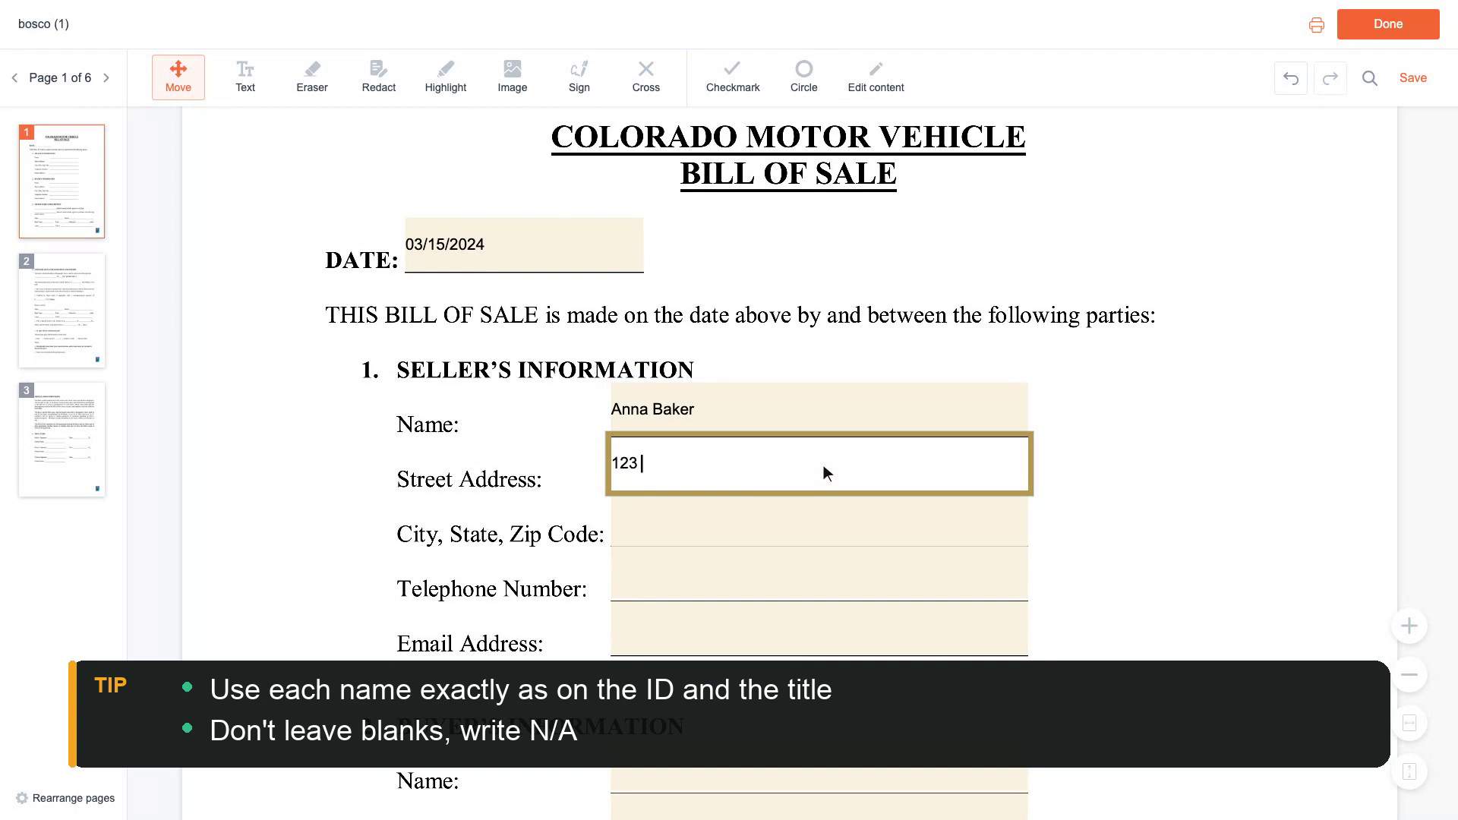
{"action": "type", "text": " Main Street, Apt 4"}
{"action": "scroll", "coordinate": [823, 464], "scroll_direction": "down", "scroll_amount": 1}
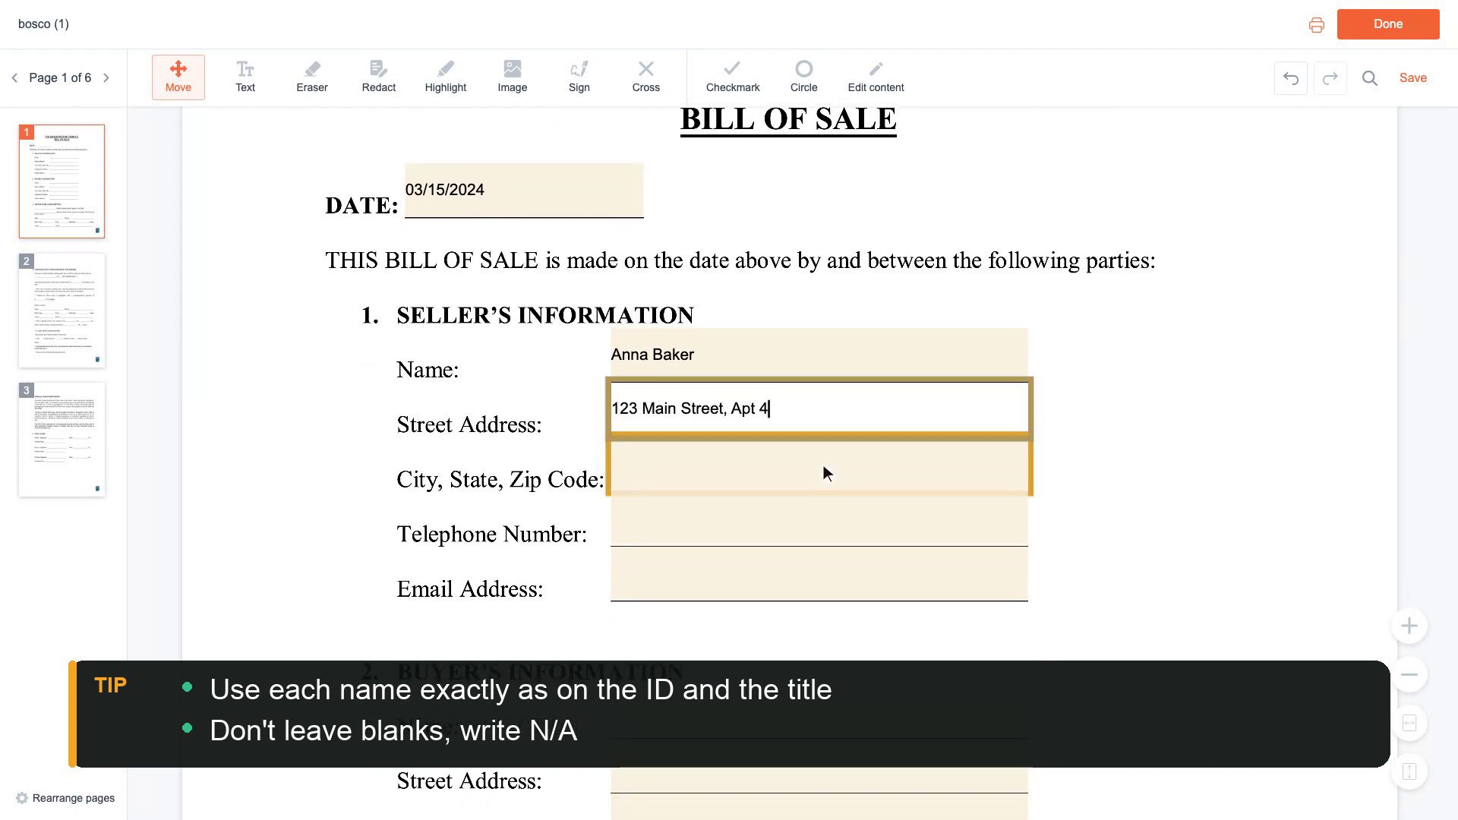
{"action": "left_click", "coordinate": [823, 465]}
{"action": "type", "text": "Denver, CO 80202"}
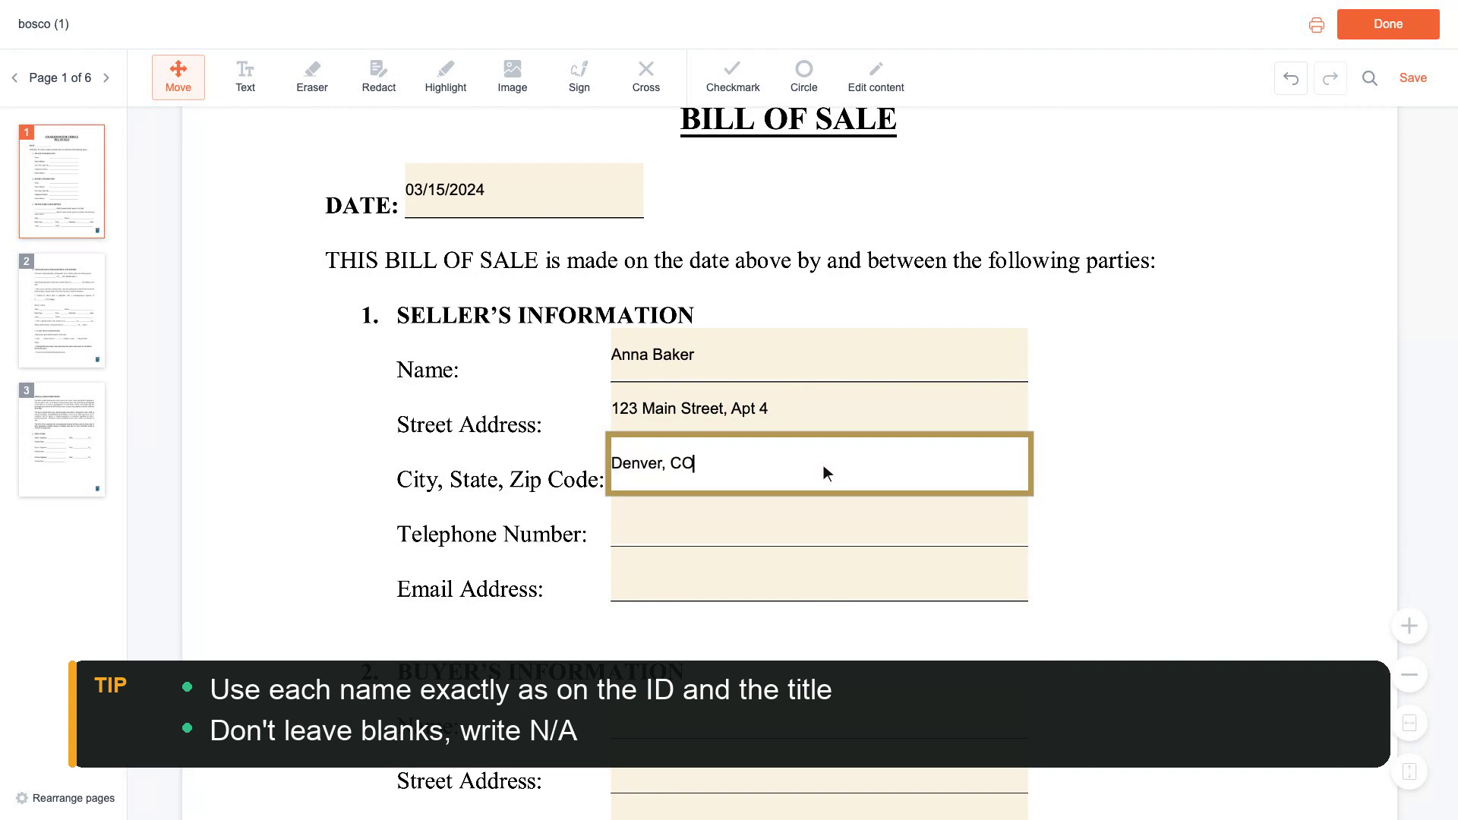
{"action": "scroll", "coordinate": [823, 465], "scroll_direction": "down", "scroll_amount": 1}
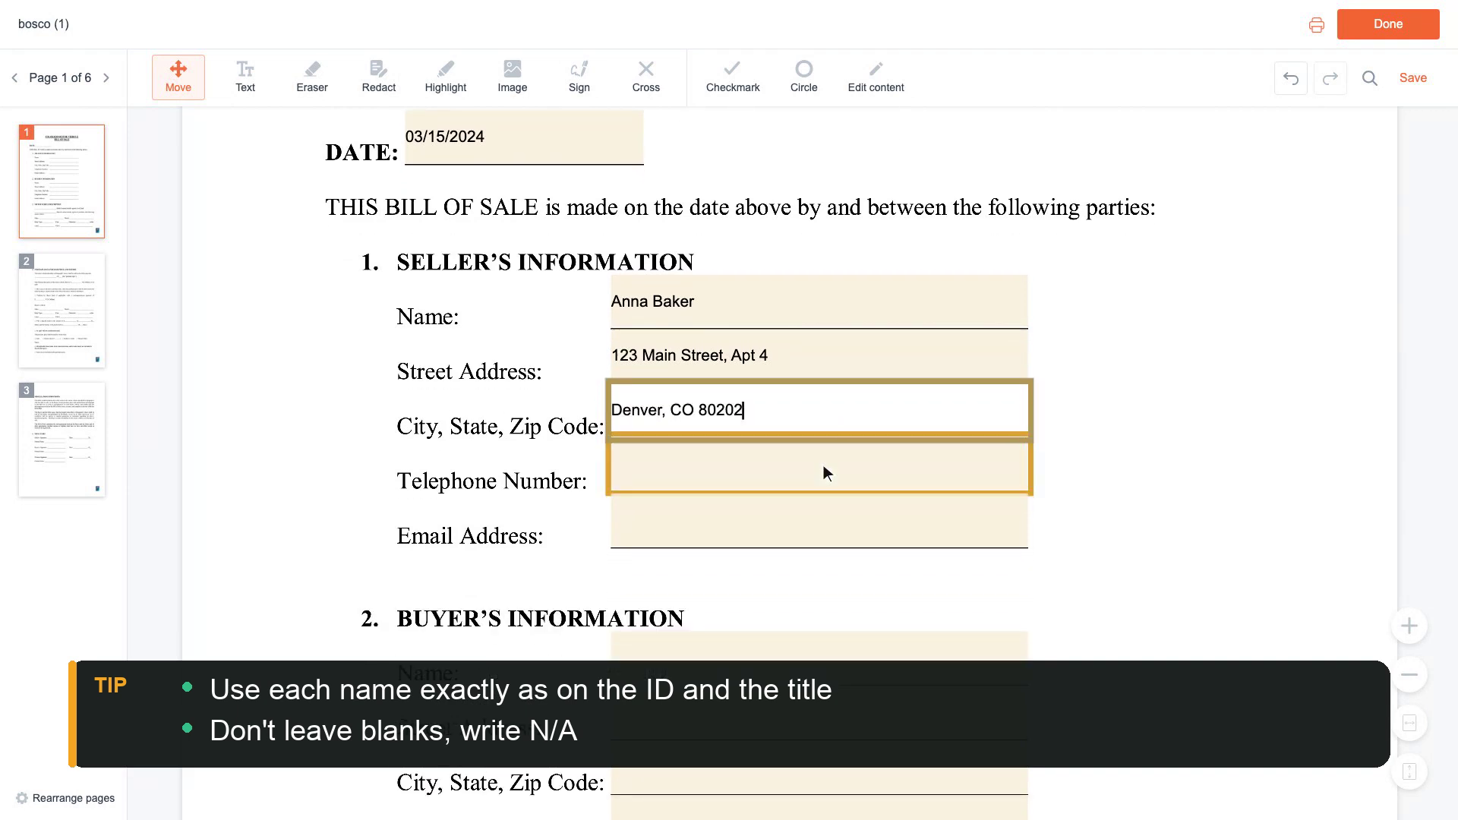
{"action": "left_click", "coordinate": [823, 464]}
{"action": "type", "text": "555-0142"}
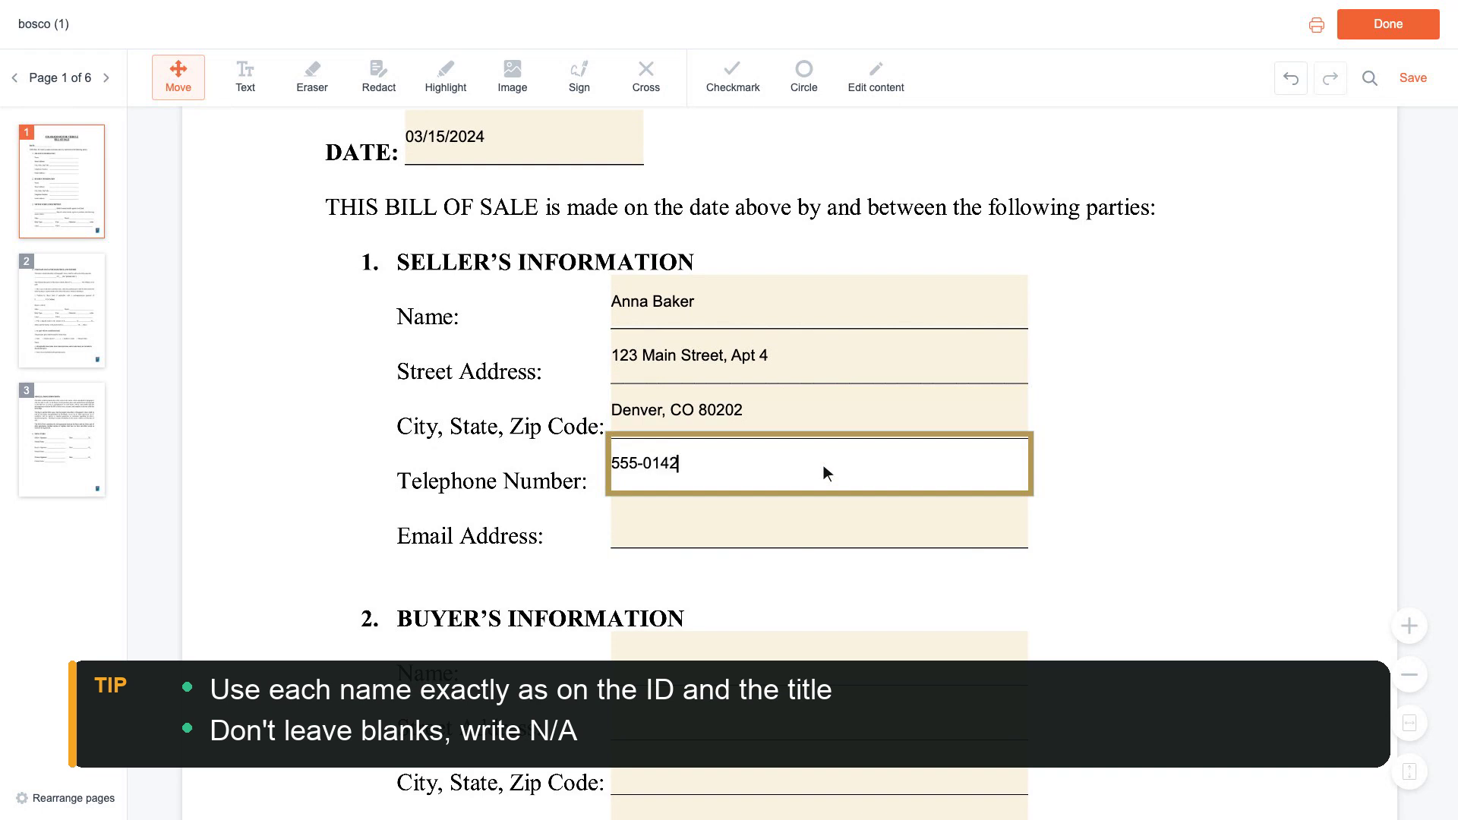
{"action": "scroll", "coordinate": [823, 464], "scroll_direction": "down", "scroll_amount": 1}
{"action": "left_click", "coordinate": [823, 464]}
{"action": "type", "text": "anna.baker@exa"}
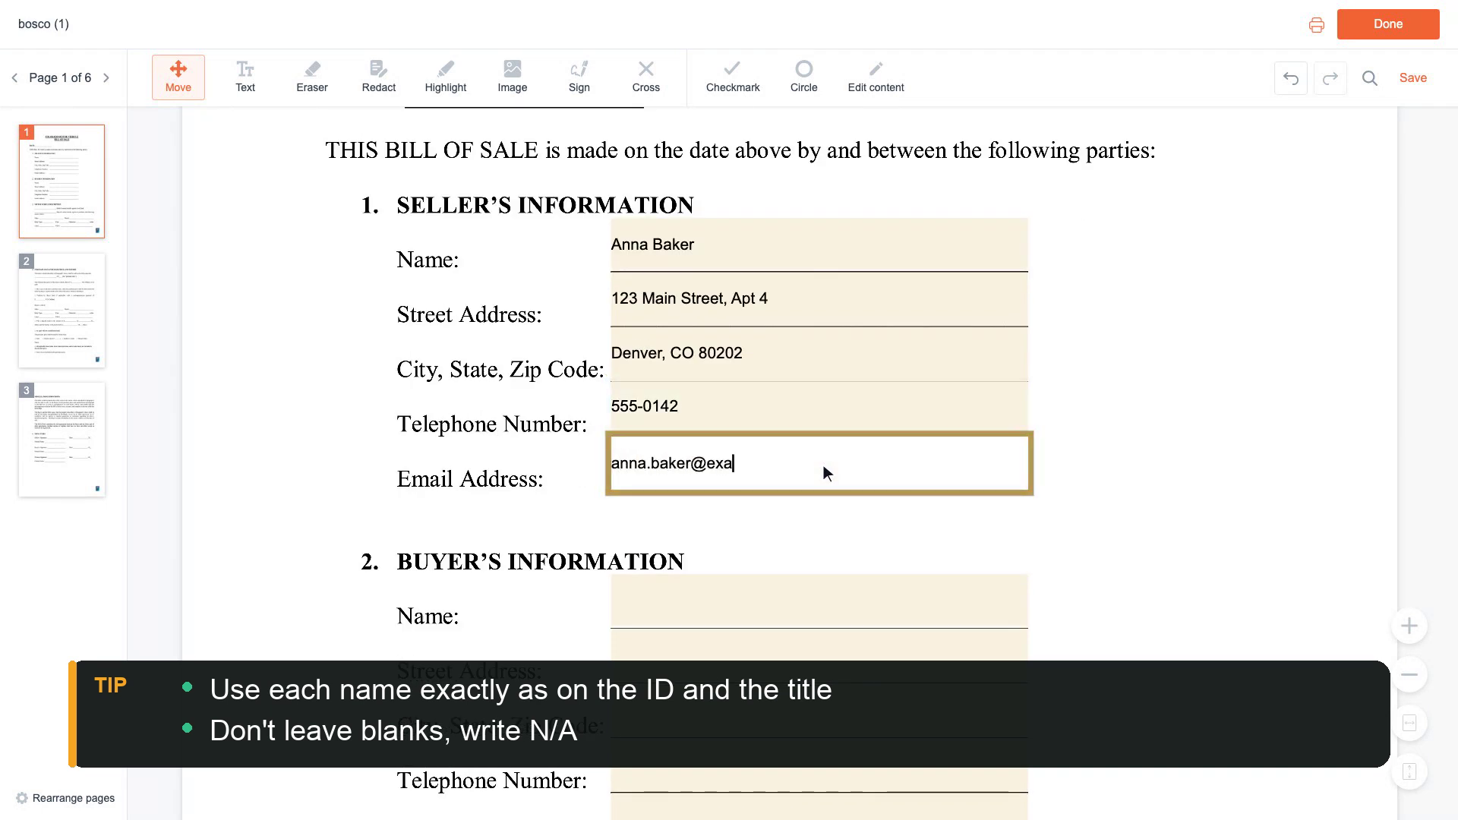
{"action": "type", "text": "mple.com"}
{"action": "scroll", "coordinate": [823, 465], "scroll_direction": "down", "scroll_amount": 2}
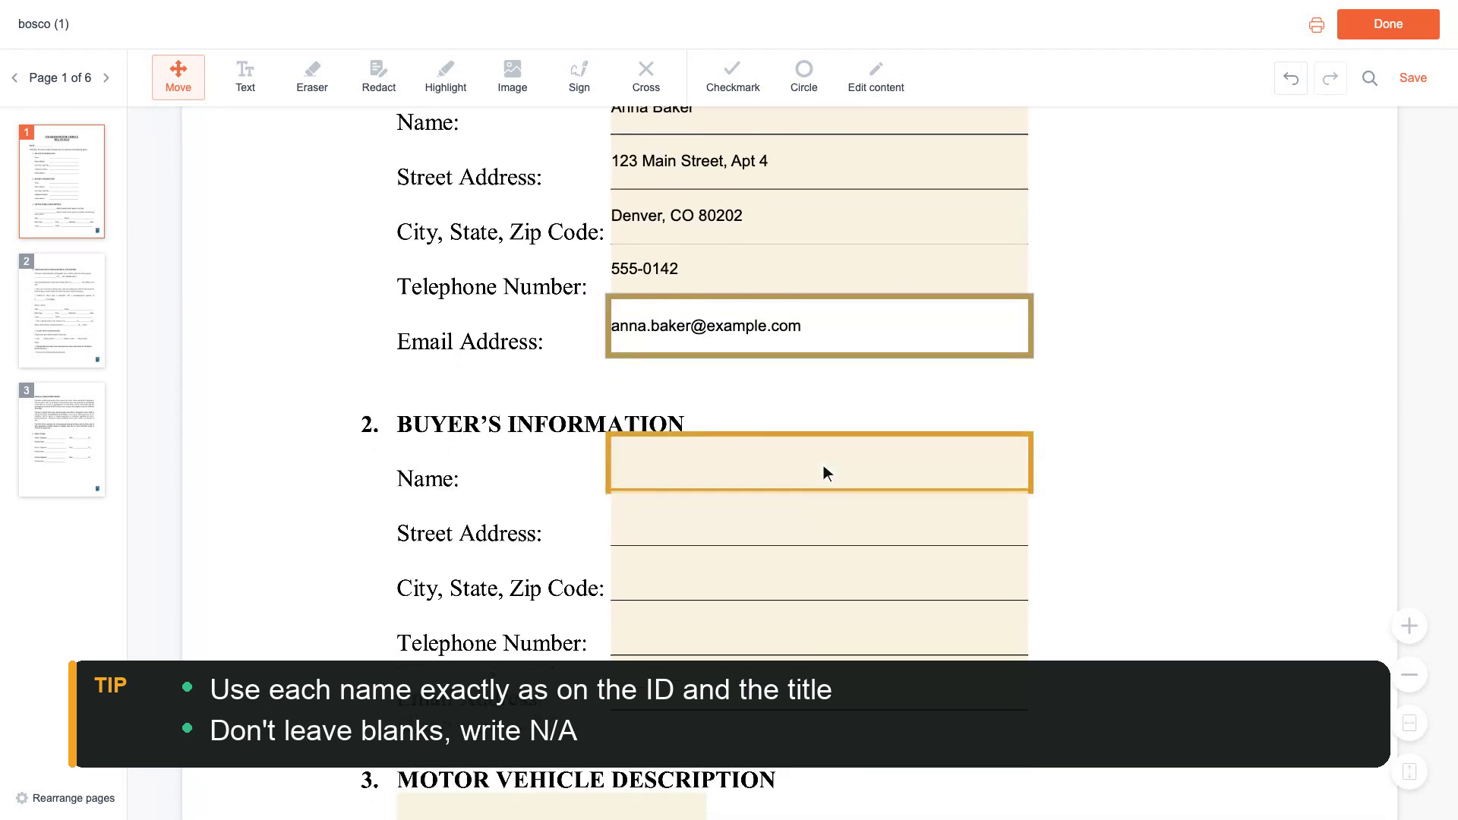
Enter the buyer's full name, street address and city/state/zip.
{"action": "left_click", "coordinate": [824, 464]}
{"action": "type", "text": "Ben Carter"}
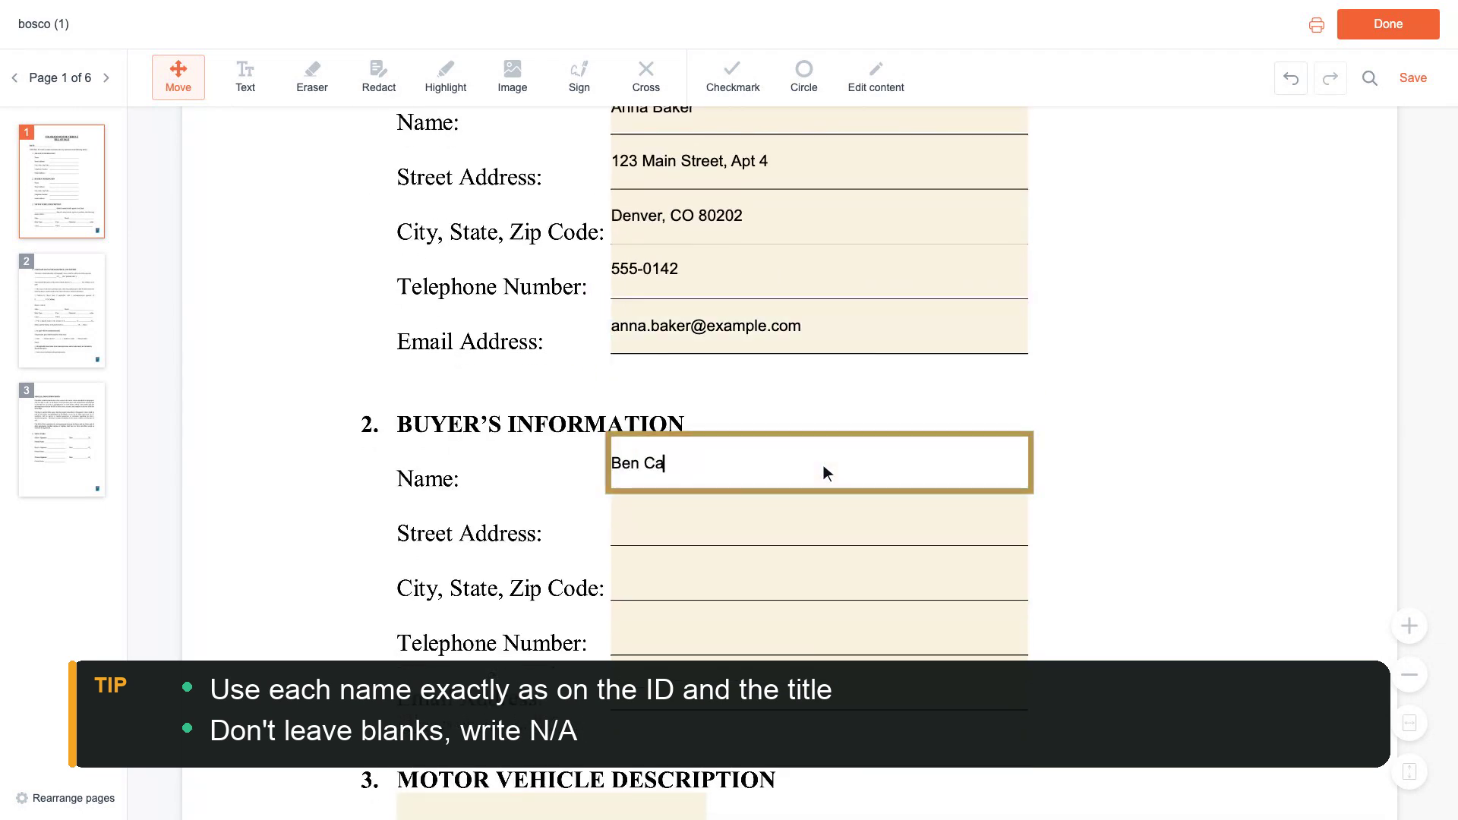
{"action": "scroll", "coordinate": [824, 465], "scroll_direction": "down", "scroll_amount": 1}
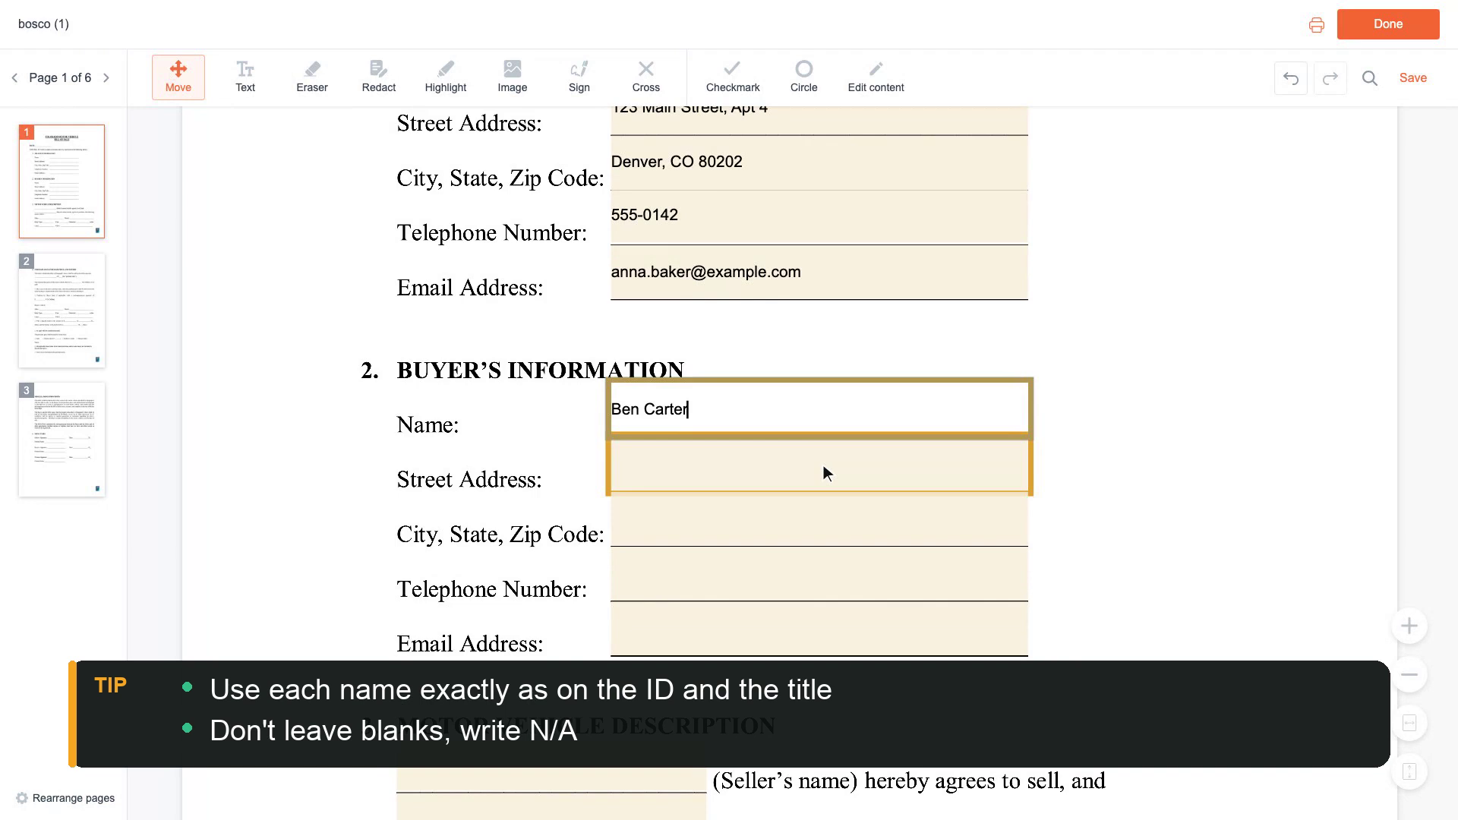
{"action": "left_click", "coordinate": [823, 464]}
{"action": "type", "text": "456 Oak St"}
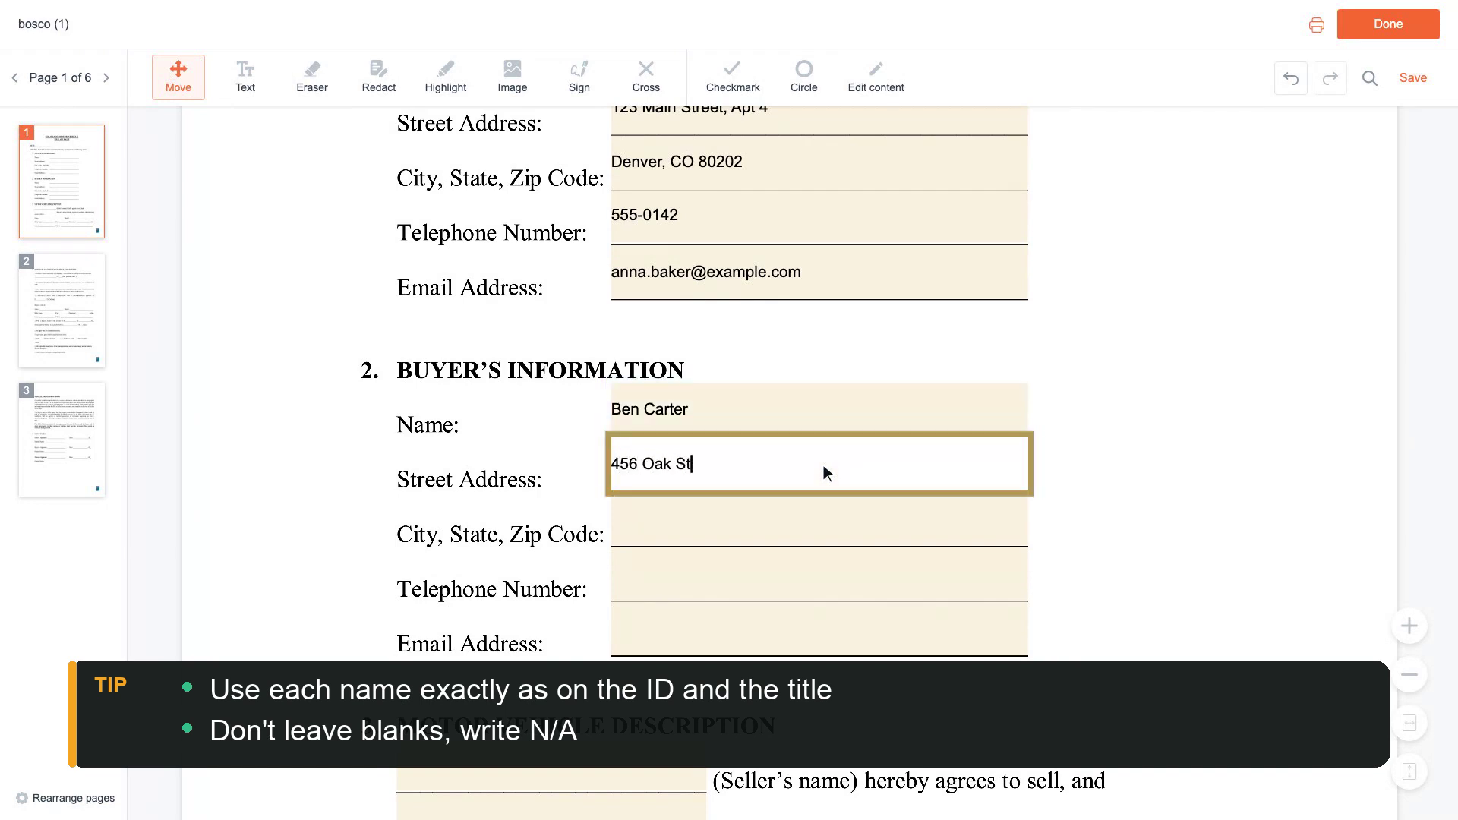
{"action": "type", "text": "reet"}
{"action": "scroll", "coordinate": [823, 465], "scroll_direction": "down", "scroll_amount": 1}
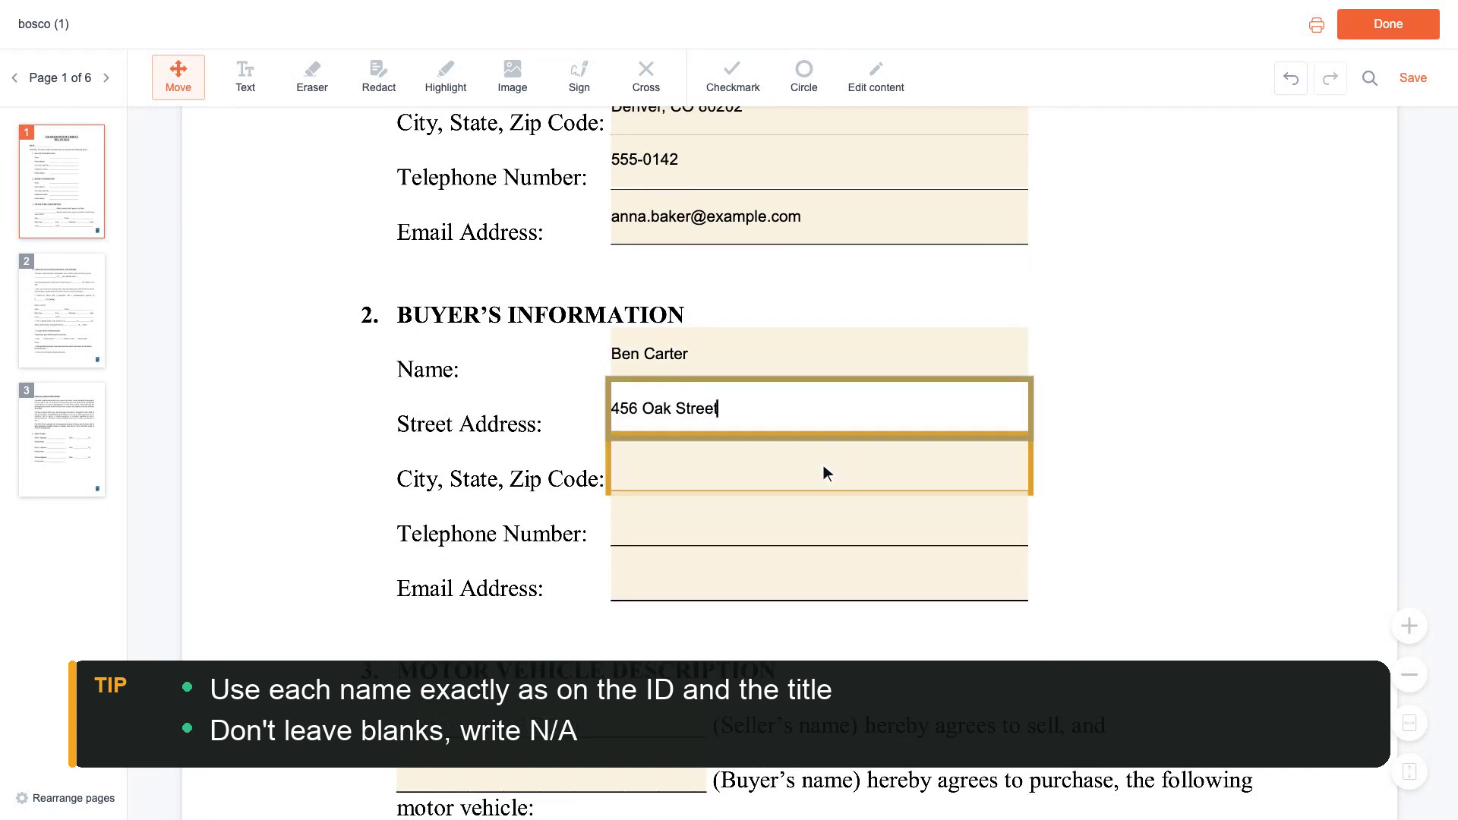
{"action": "left_click", "coordinate": [823, 465]}
{"action": "type", "text": "Denver, CO"}
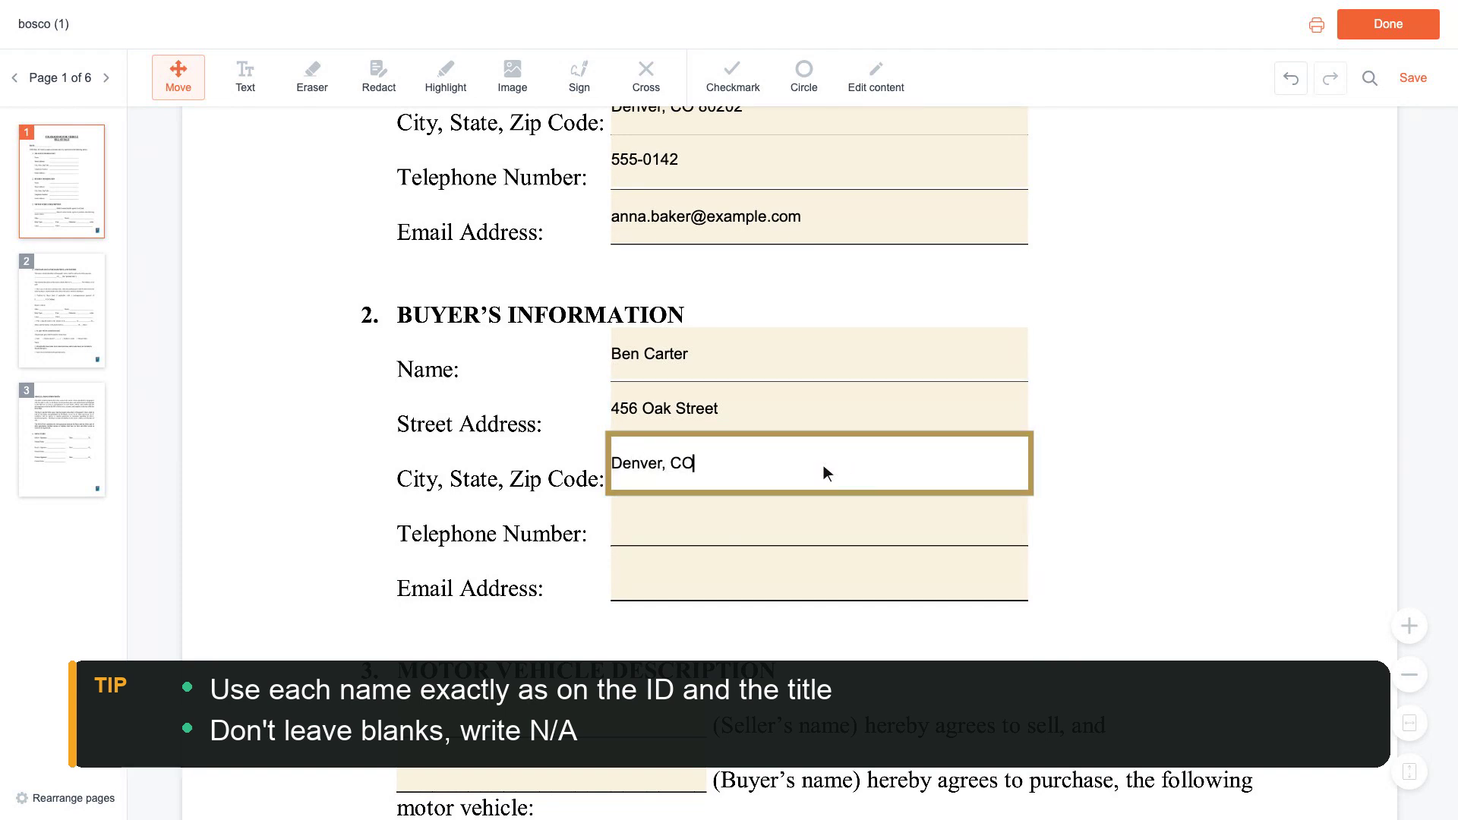
{"action": "type", "text": " 80202"}
{"action": "scroll", "coordinate": [823, 464], "scroll_direction": "down", "scroll_amount": 1}
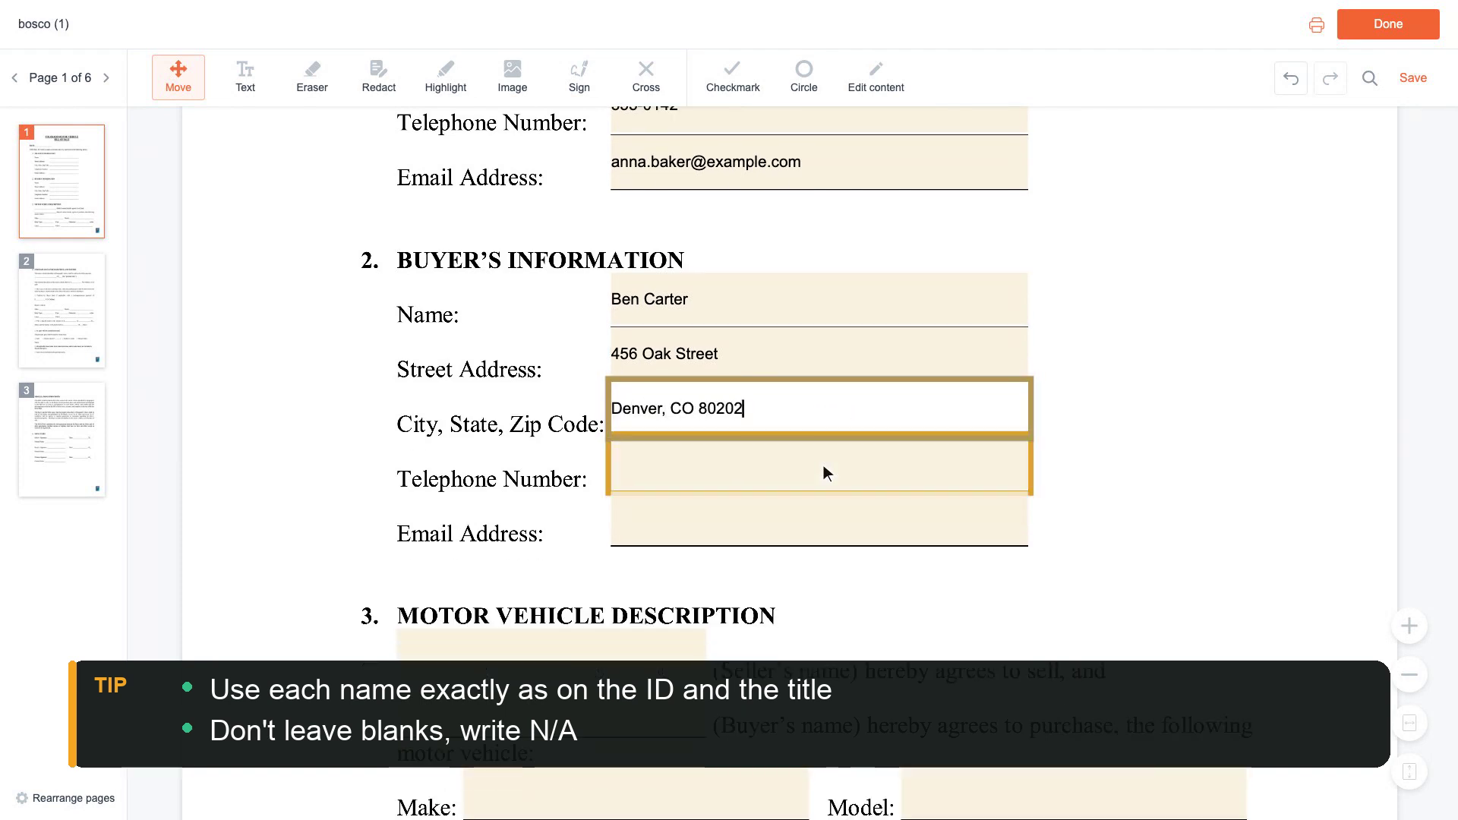
Enter the buyer's telephone number and e-mail address.
{"action": "left_click", "coordinate": [823, 473]}
{"action": "type", "text": "555-0188"}
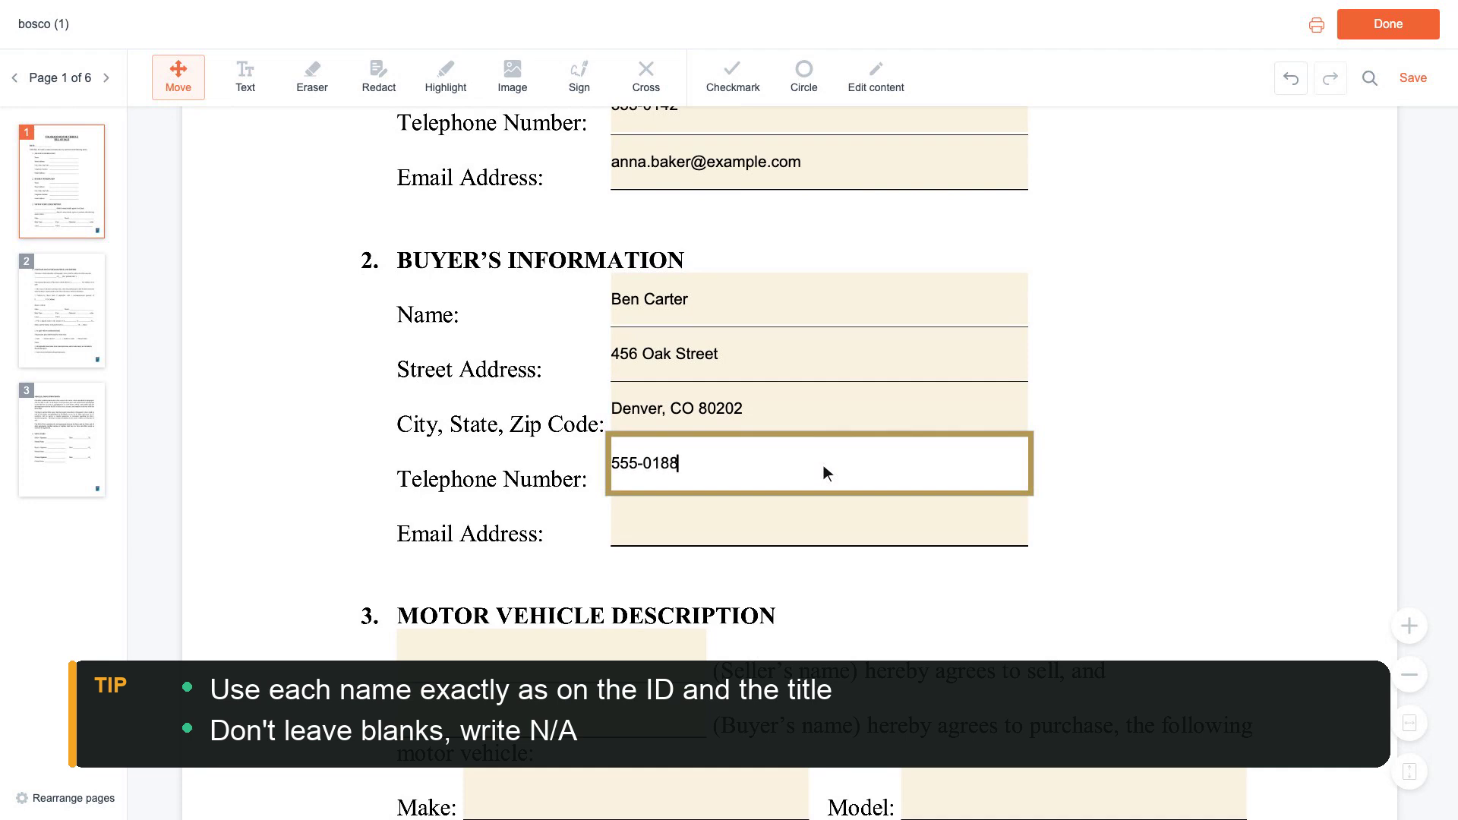
{"action": "scroll", "coordinate": [823, 473], "scroll_direction": "down", "scroll_amount": 1}
{"action": "left_click", "coordinate": [823, 465]}
{"action": "type", "text": "ben.carter@exa"}
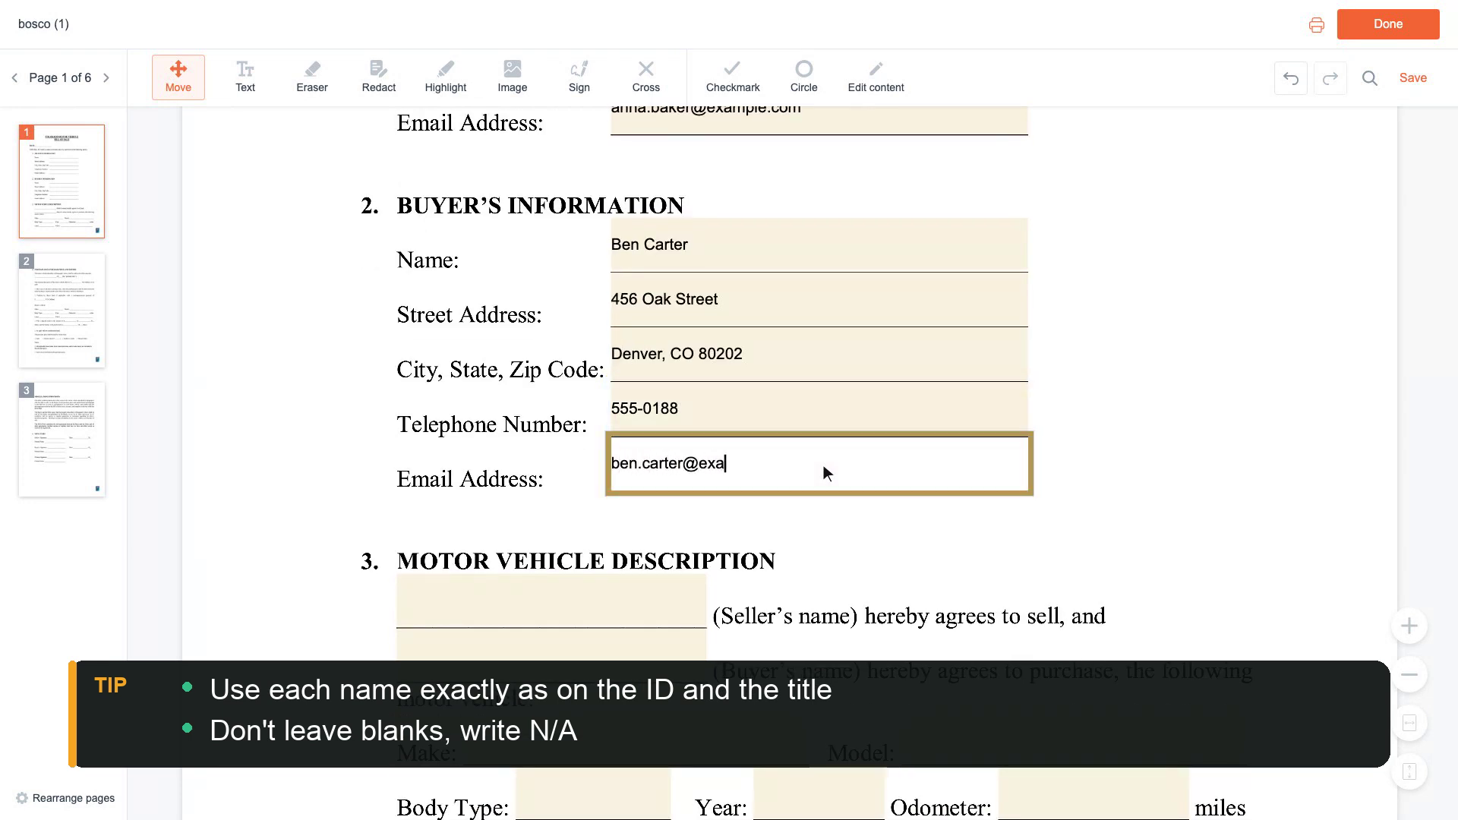
{"action": "type", "text": "mple.com"}
{"action": "scroll", "coordinate": [823, 464], "scroll_direction": "down", "scroll_amount": 2}
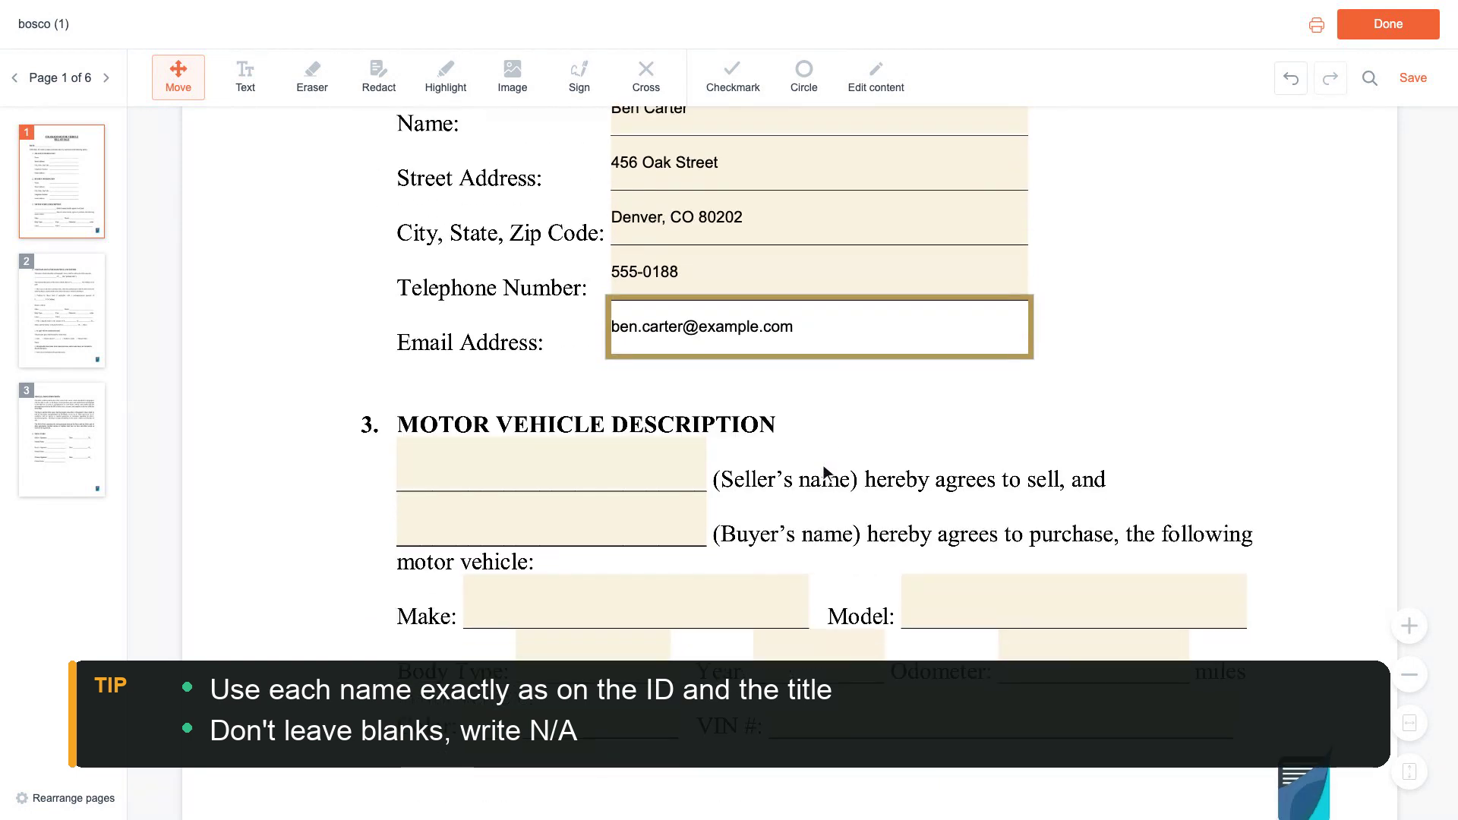
Write the seller's and buyer's names into the vehicle description section.
{"action": "left_click", "coordinate": [555, 468]}
{"action": "type", "text": "Anna "}
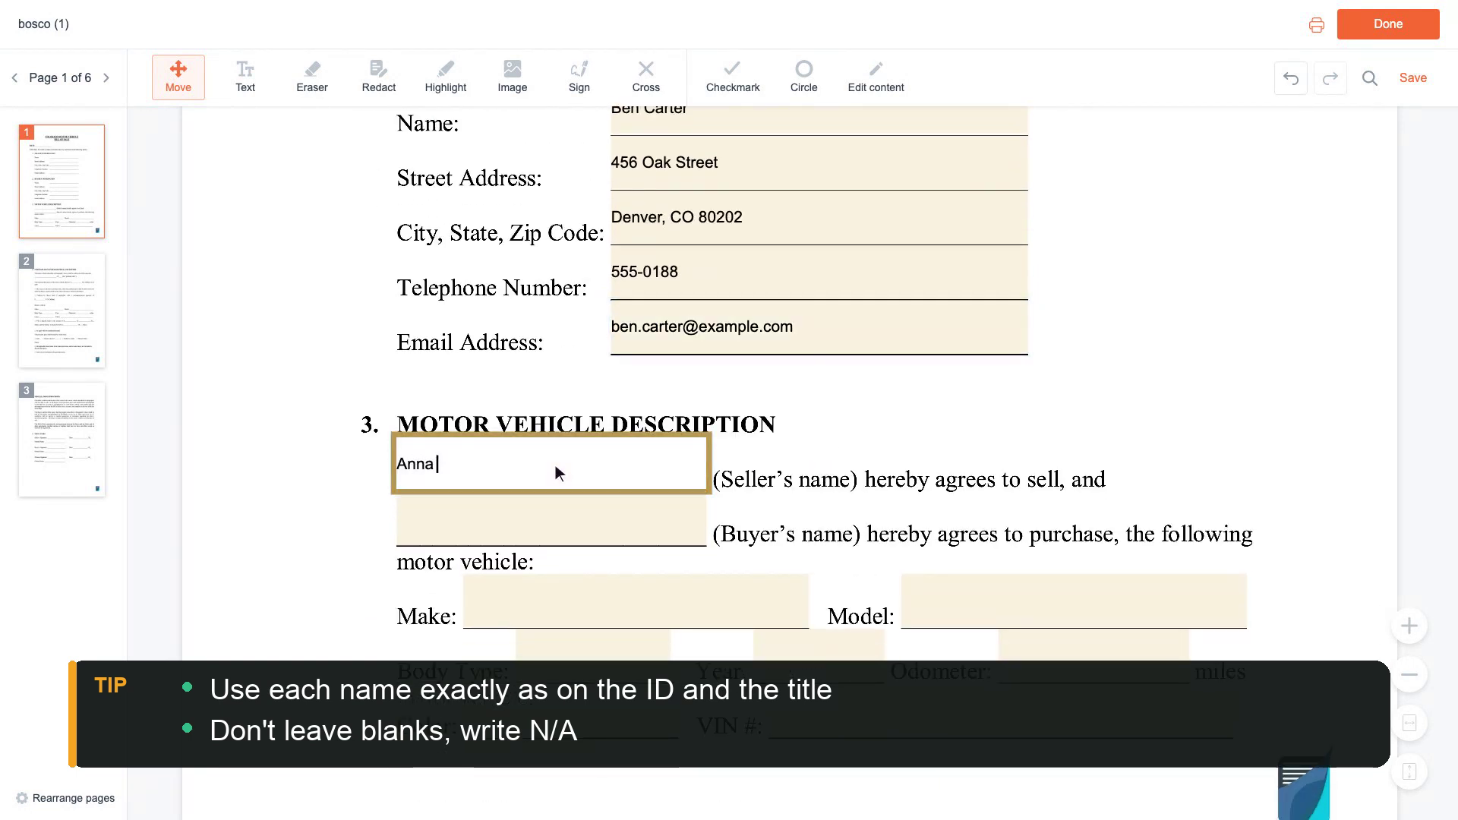
{"action": "type", "text": "Baker"}
{"action": "scroll", "coordinate": [555, 464], "scroll_direction": "down", "scroll_amount": 1}
{"action": "left_click", "coordinate": [554, 465]}
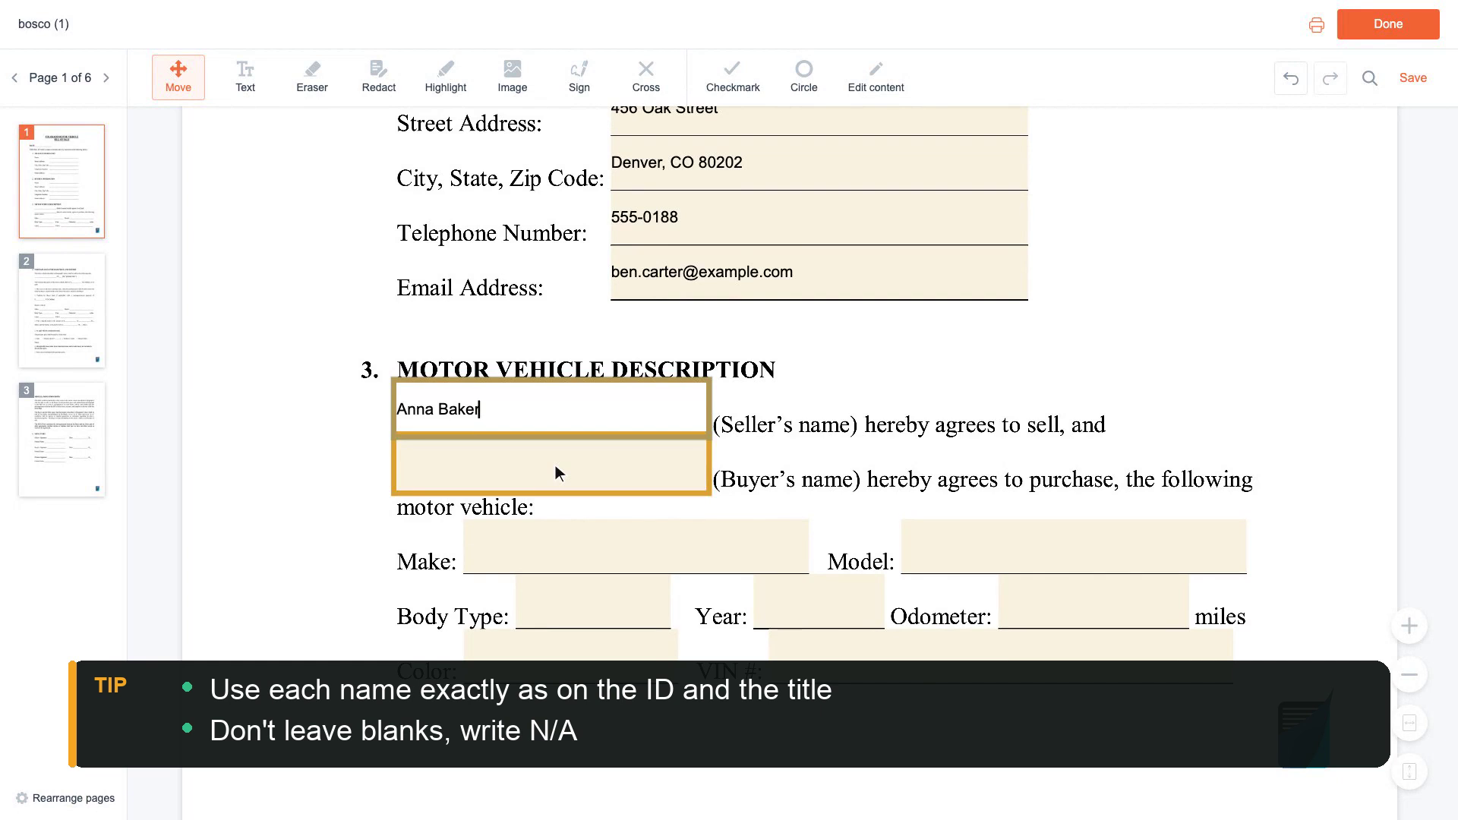
{"action": "type", "text": "Ben Carter"}
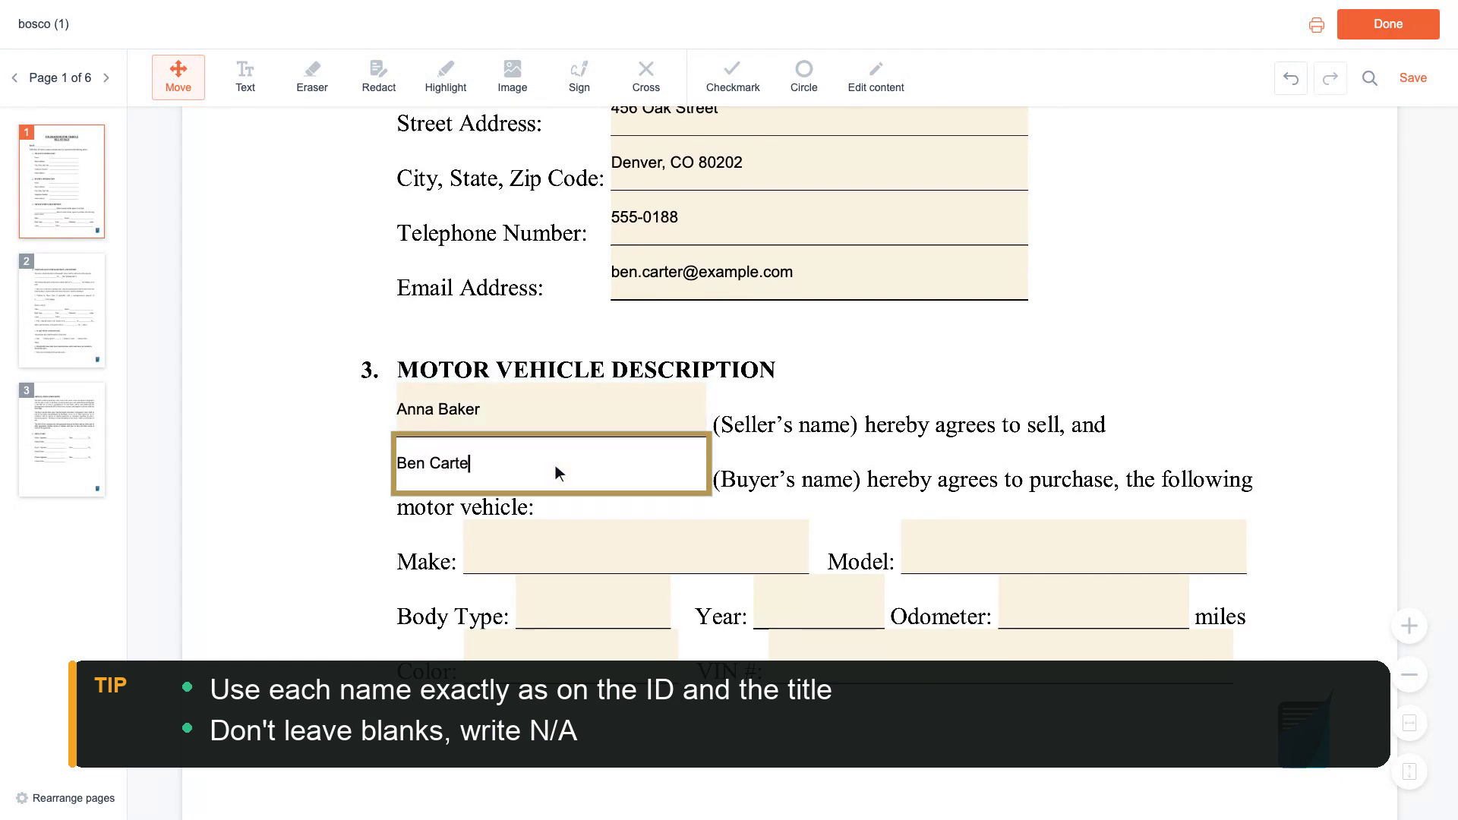
{"action": "scroll", "coordinate": [555, 464], "scroll_direction": "down", "scroll_amount": 1}
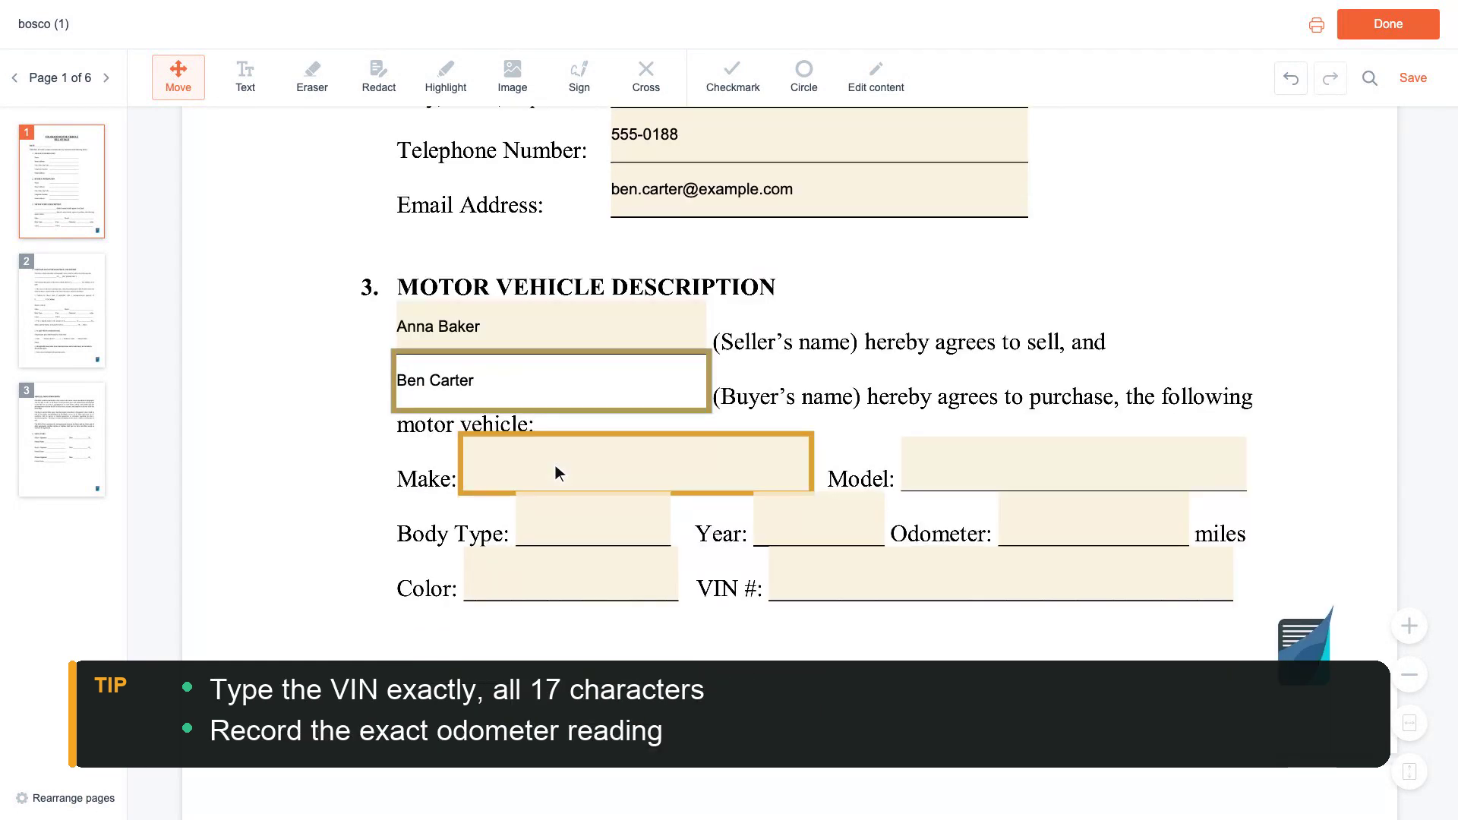
Describe the vehicle as a Honda Civic Sedan, model year 2018.
{"action": "left_click", "coordinate": [640, 466]}
{"action": "type", "text": "Honda"}
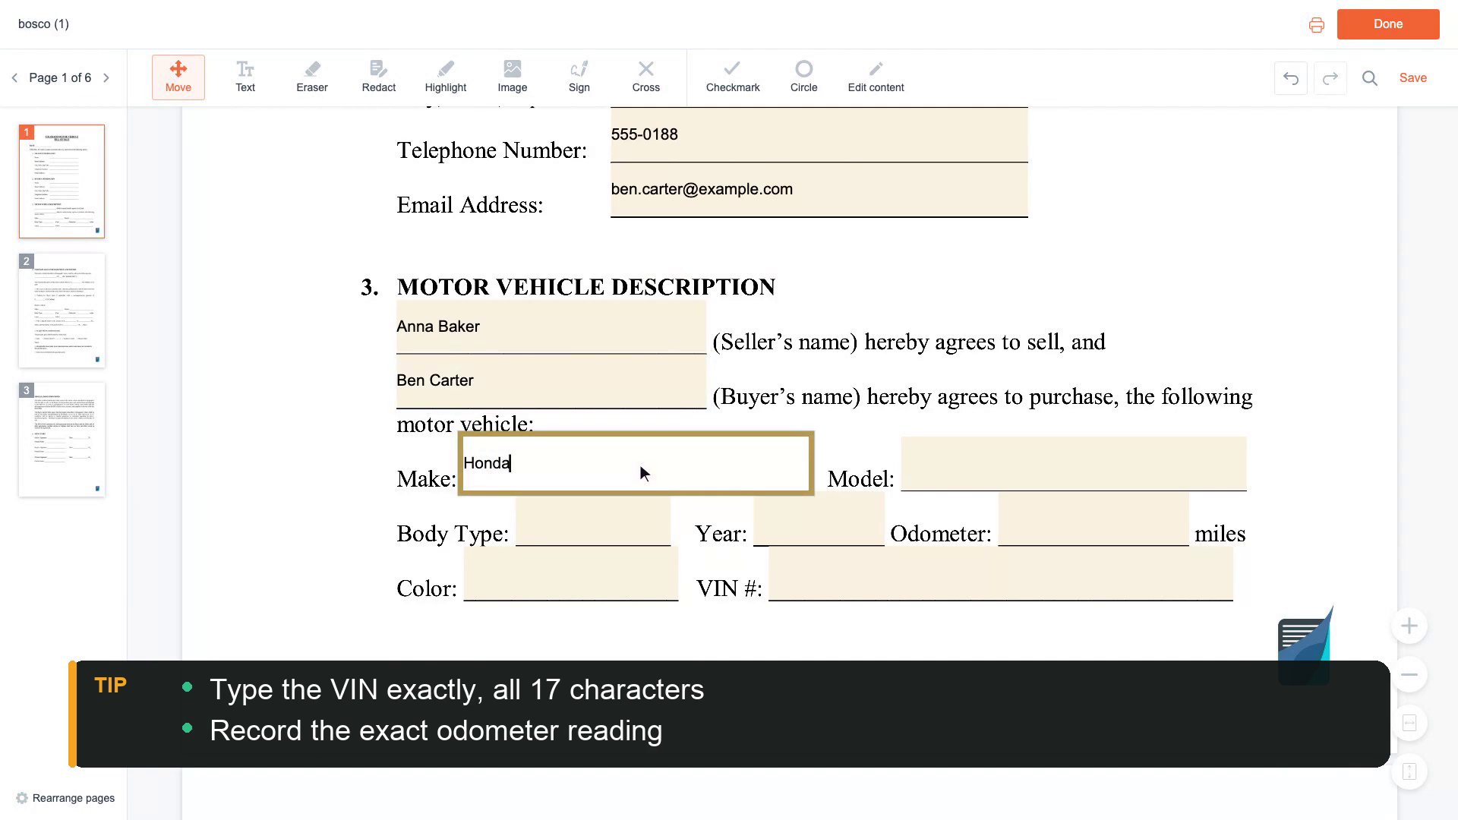
{"action": "left_click", "coordinate": [1078, 467]}
{"action": "type", "text": "Civi"}
{"action": "scroll", "coordinate": [1077, 472], "scroll_direction": "down", "scroll_amount": 1}
{"action": "type", "text": "c"}
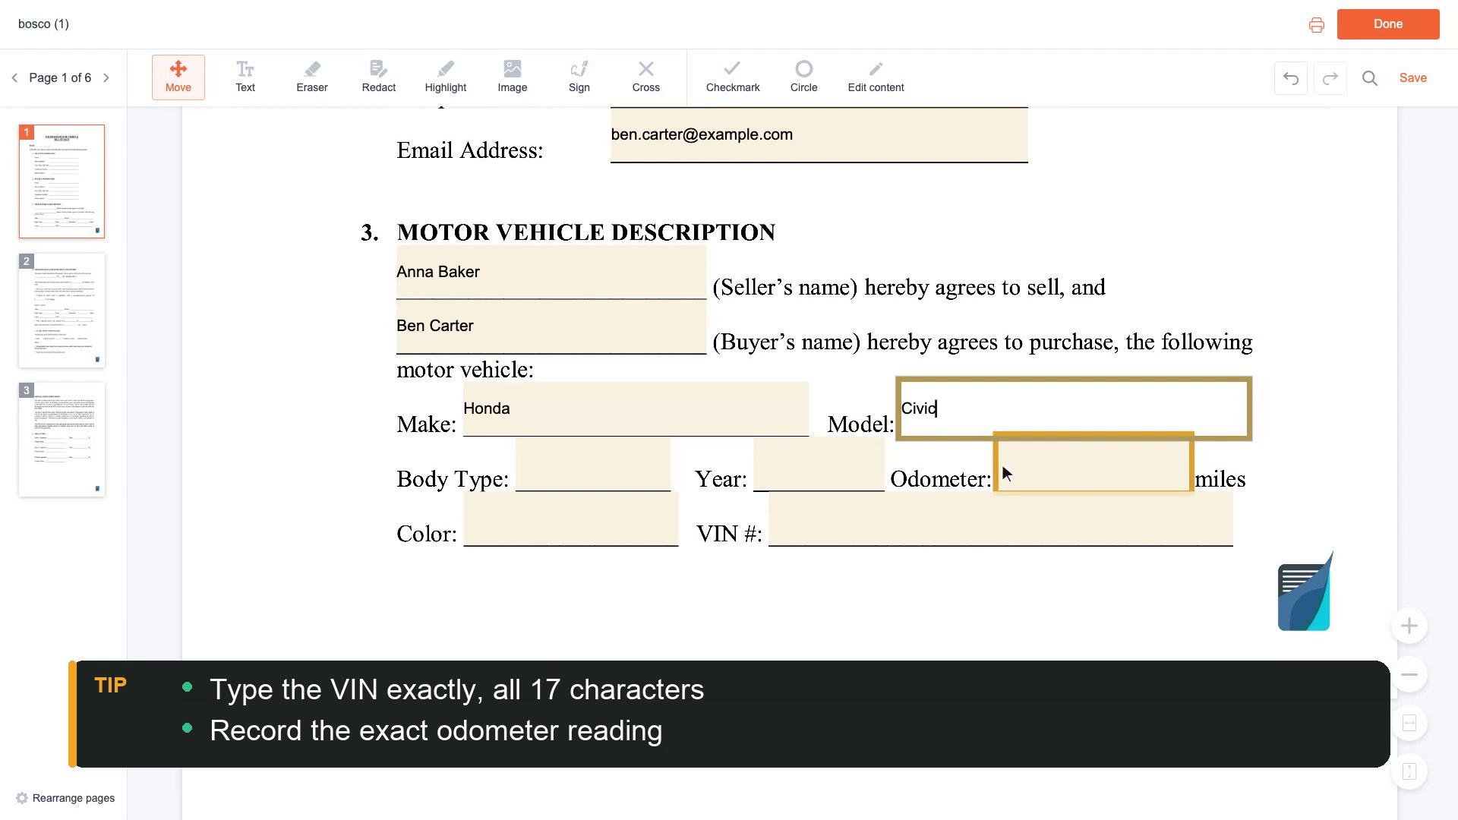
{"action": "left_click", "coordinate": [602, 472]}
{"action": "type", "text": "Sedan"}
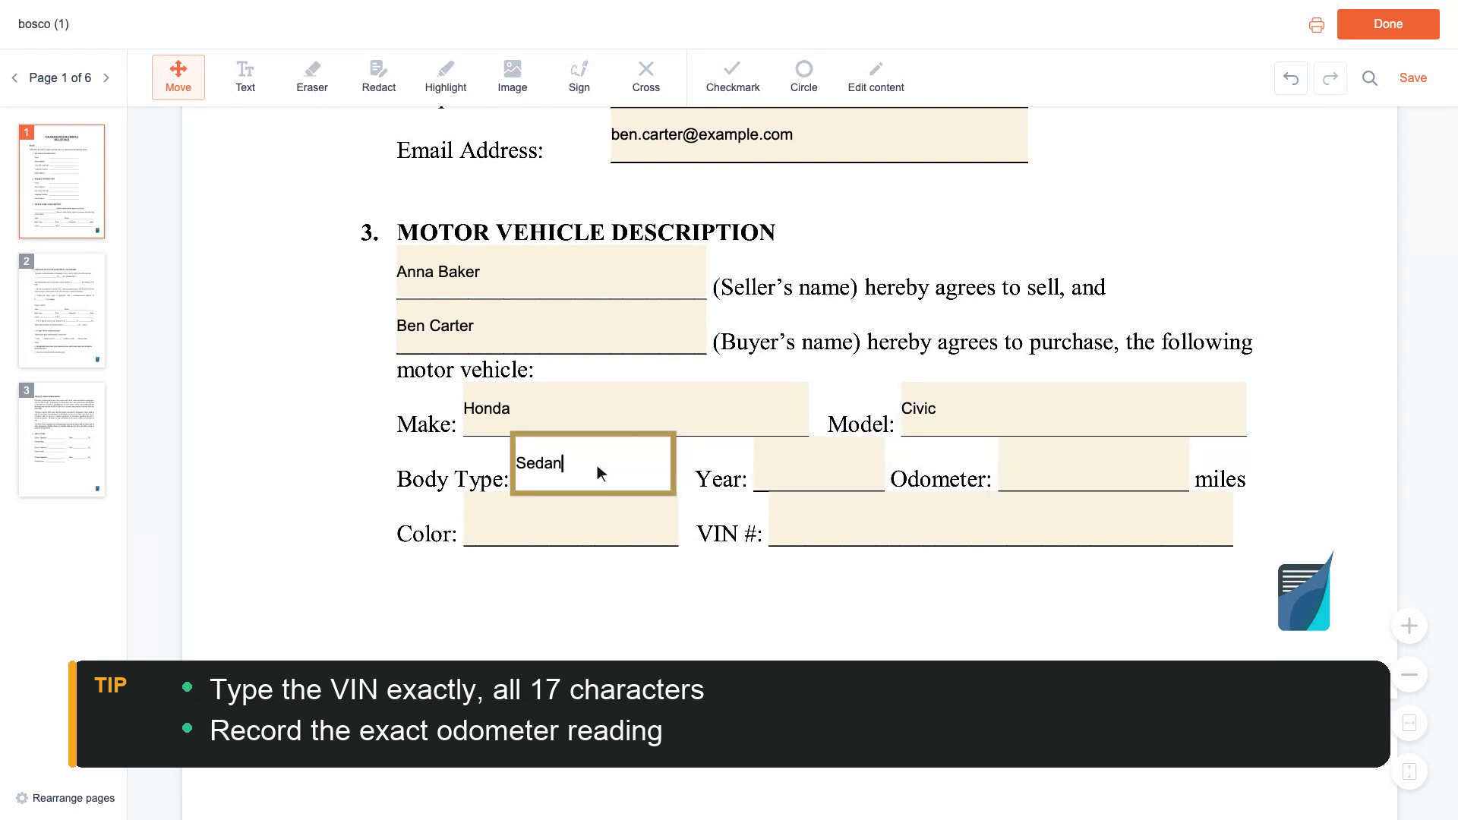
{"action": "left_click", "coordinate": [823, 465]}
{"action": "type", "text": "2018"}
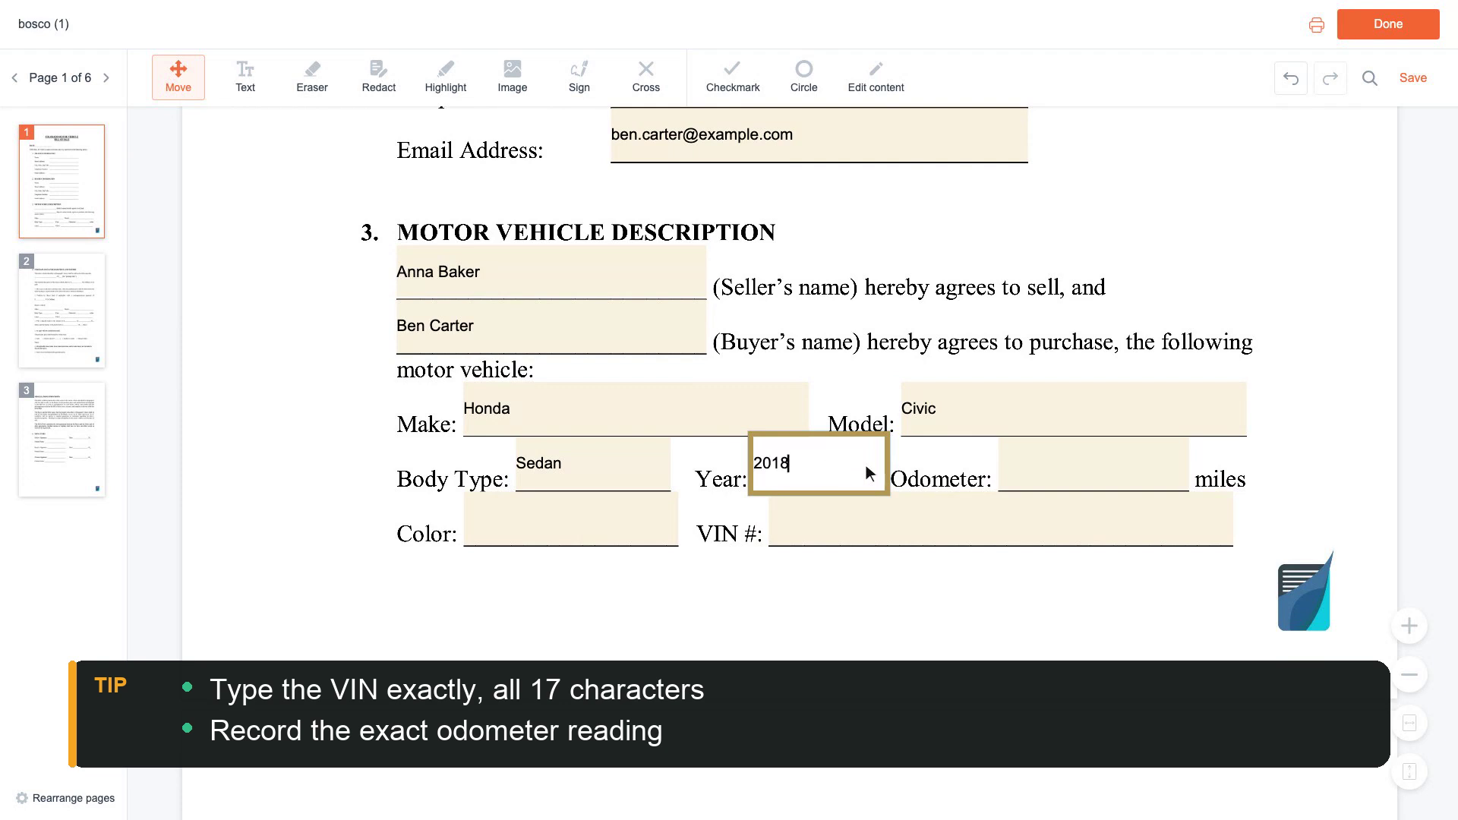
Record odometer 45,000, colour Silver and VIN 1HGBH41JXMN109186.
{"action": "left_click", "coordinate": [1097, 464]}
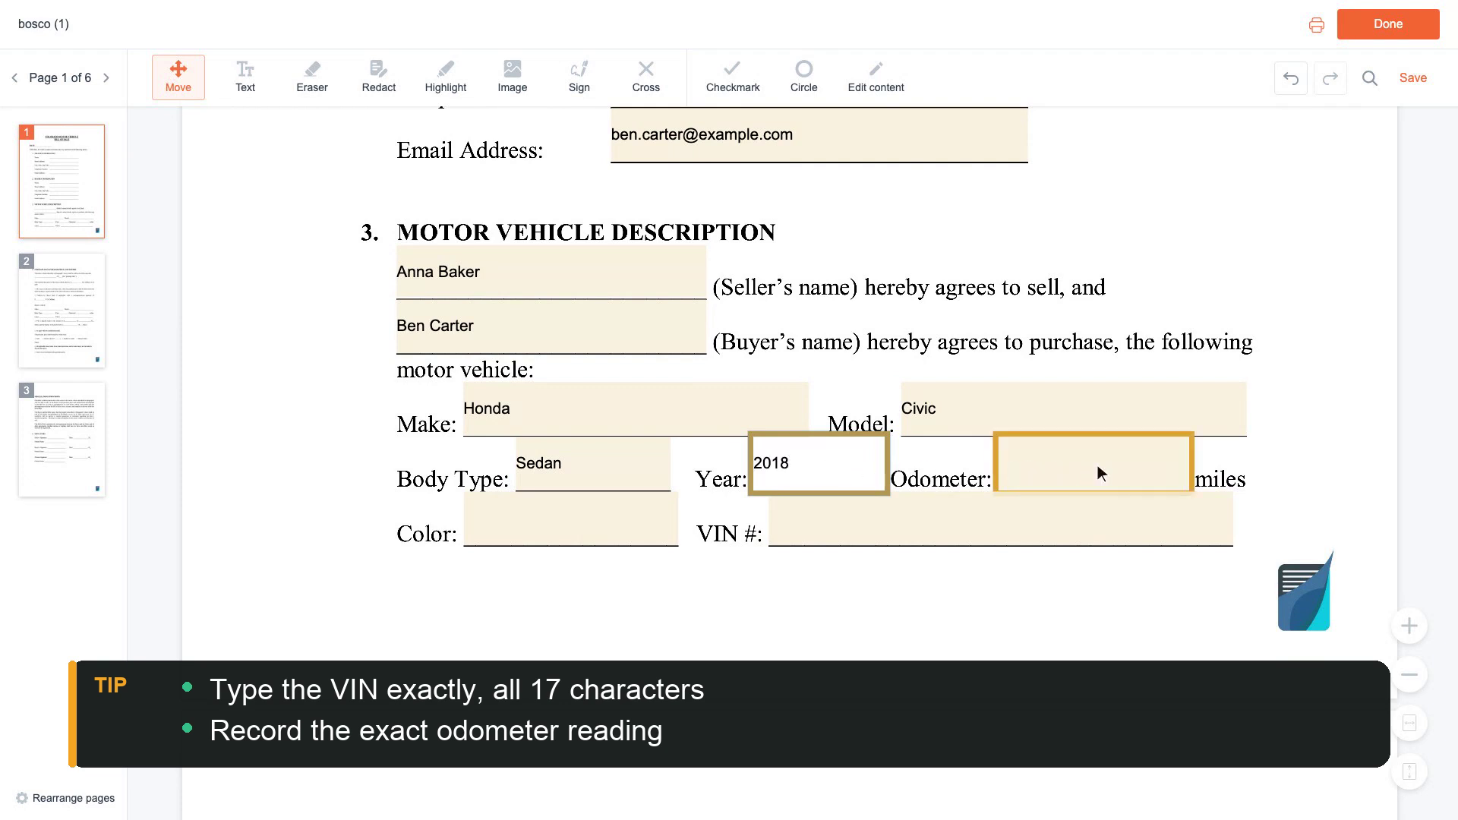
{"action": "type", "text": "45,000"}
{"action": "scroll", "coordinate": [1097, 472], "scroll_direction": "down", "scroll_amount": 1}
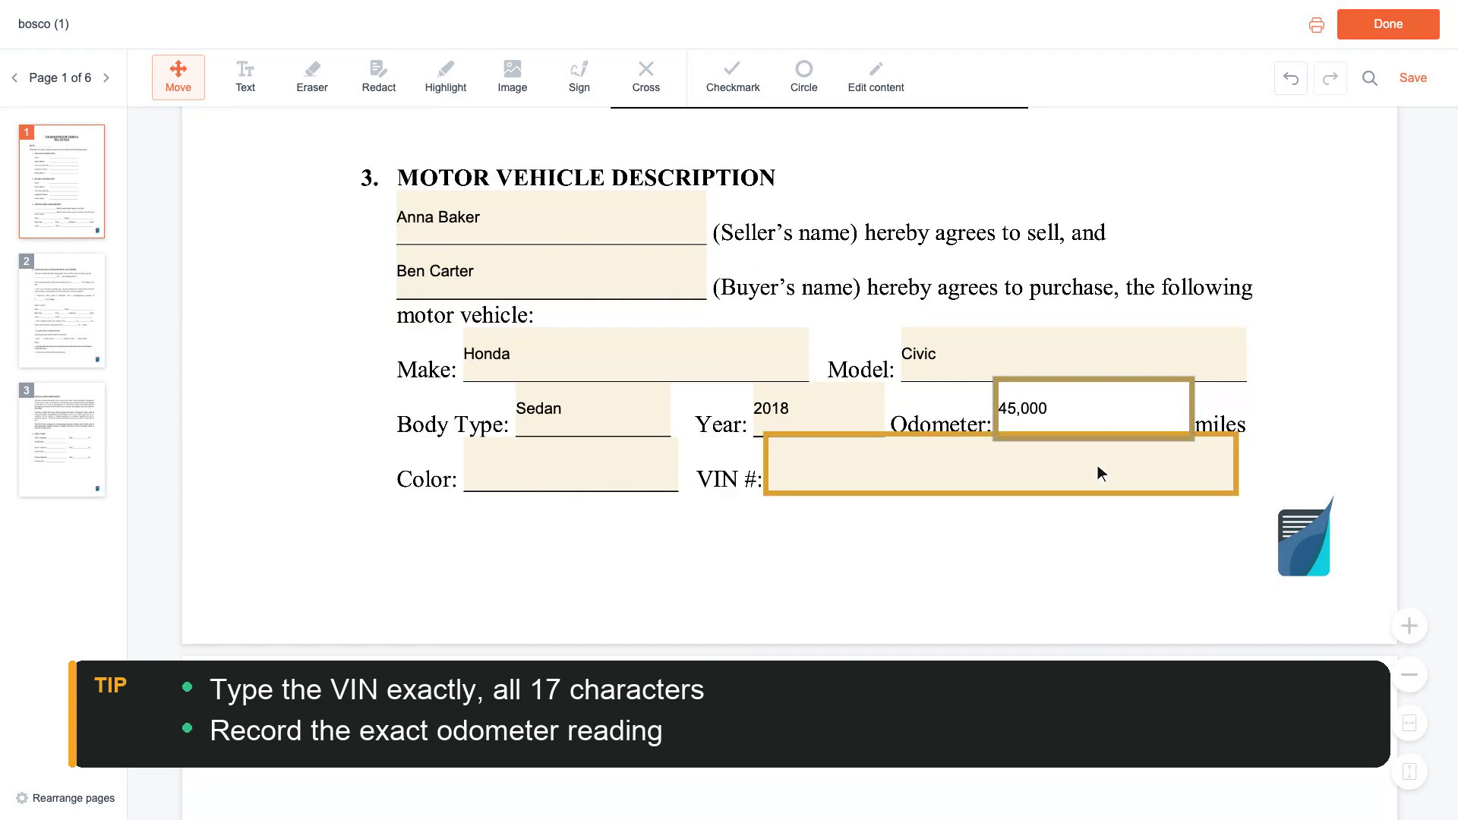
{"action": "left_click", "coordinate": [576, 472]}
{"action": "type", "text": "Silver"}
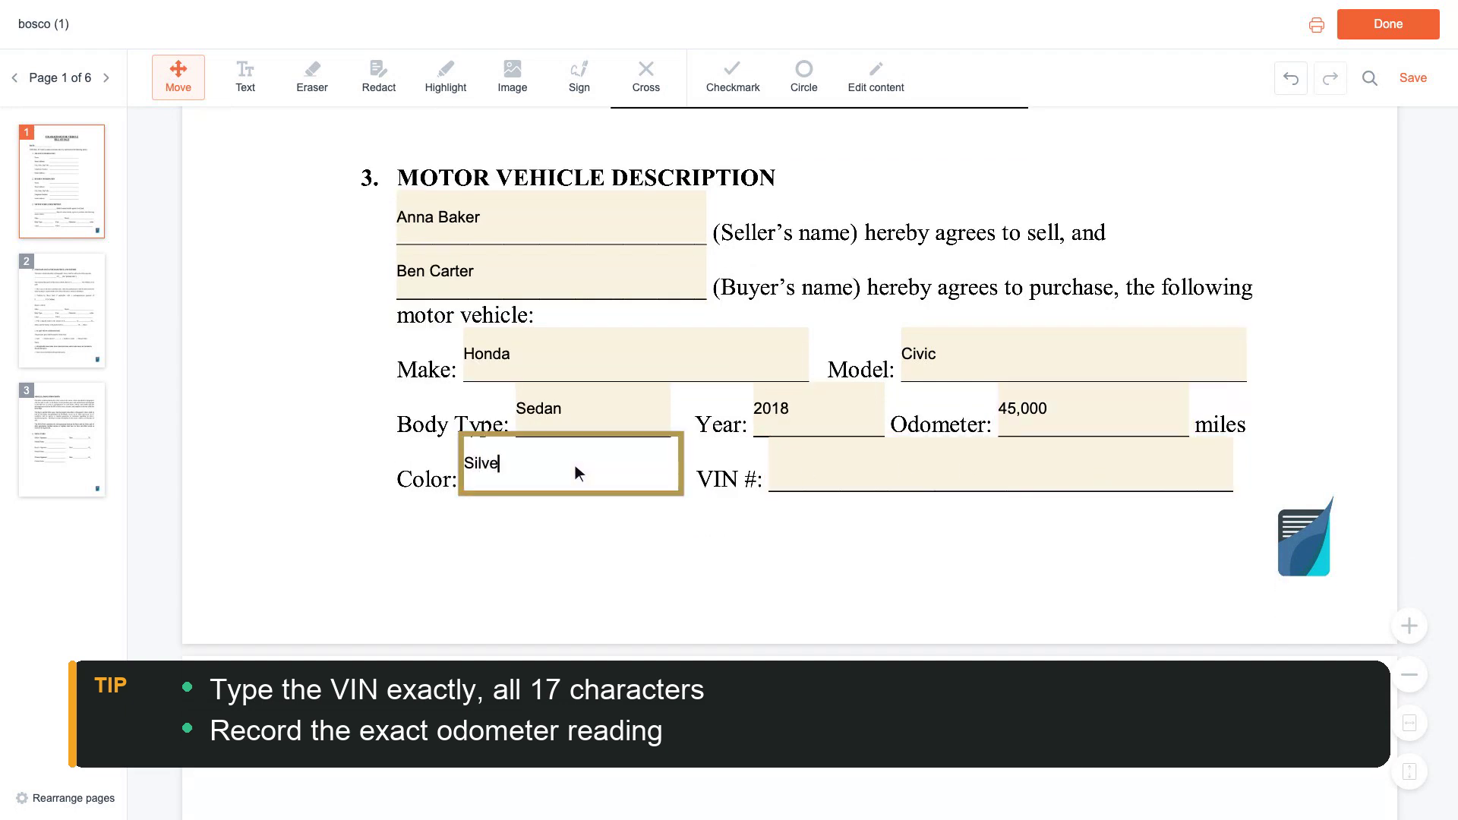
{"action": "left_click", "coordinate": [1006, 471]}
{"action": "type", "text": "1HGBH41JXMN109186"}
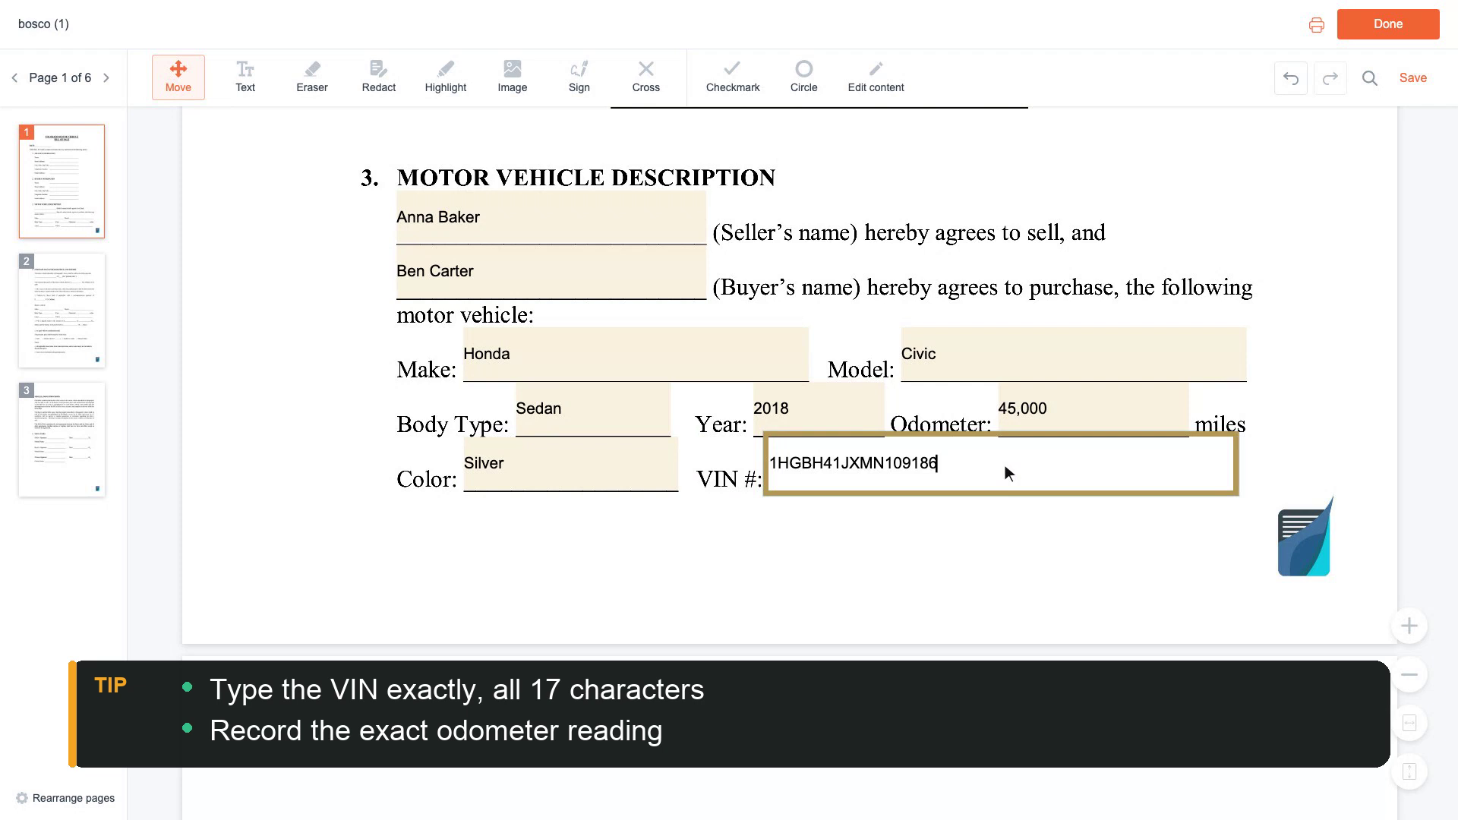
{"action": "scroll", "coordinate": [1005, 465], "scroll_direction": "down", "scroll_amount": 5}
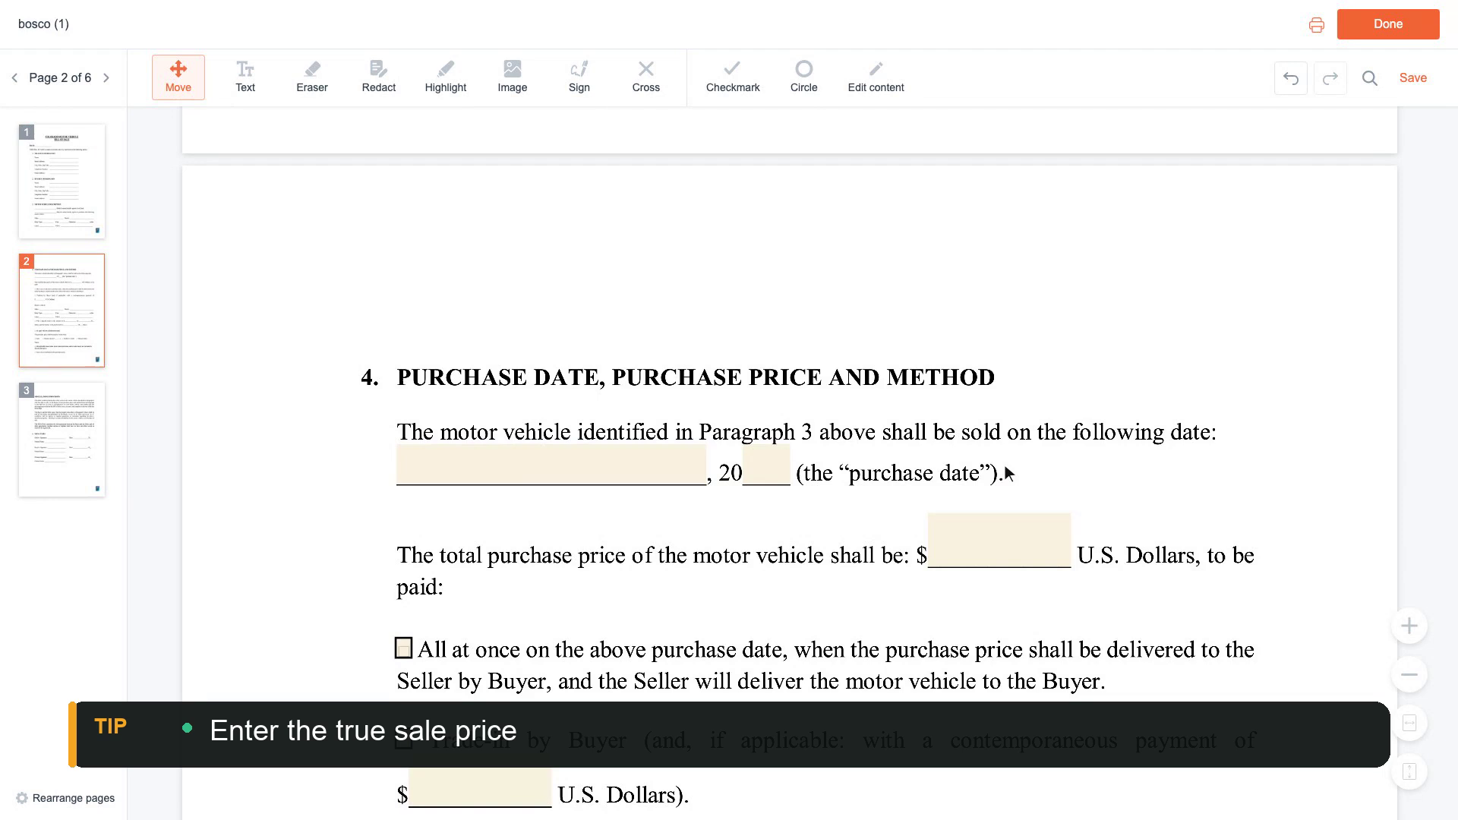
Enter purchase date 03/15/2024 and total price 8,500.
{"action": "left_click", "coordinate": [554, 472]}
{"action": "type", "text": "03/15/2024"}
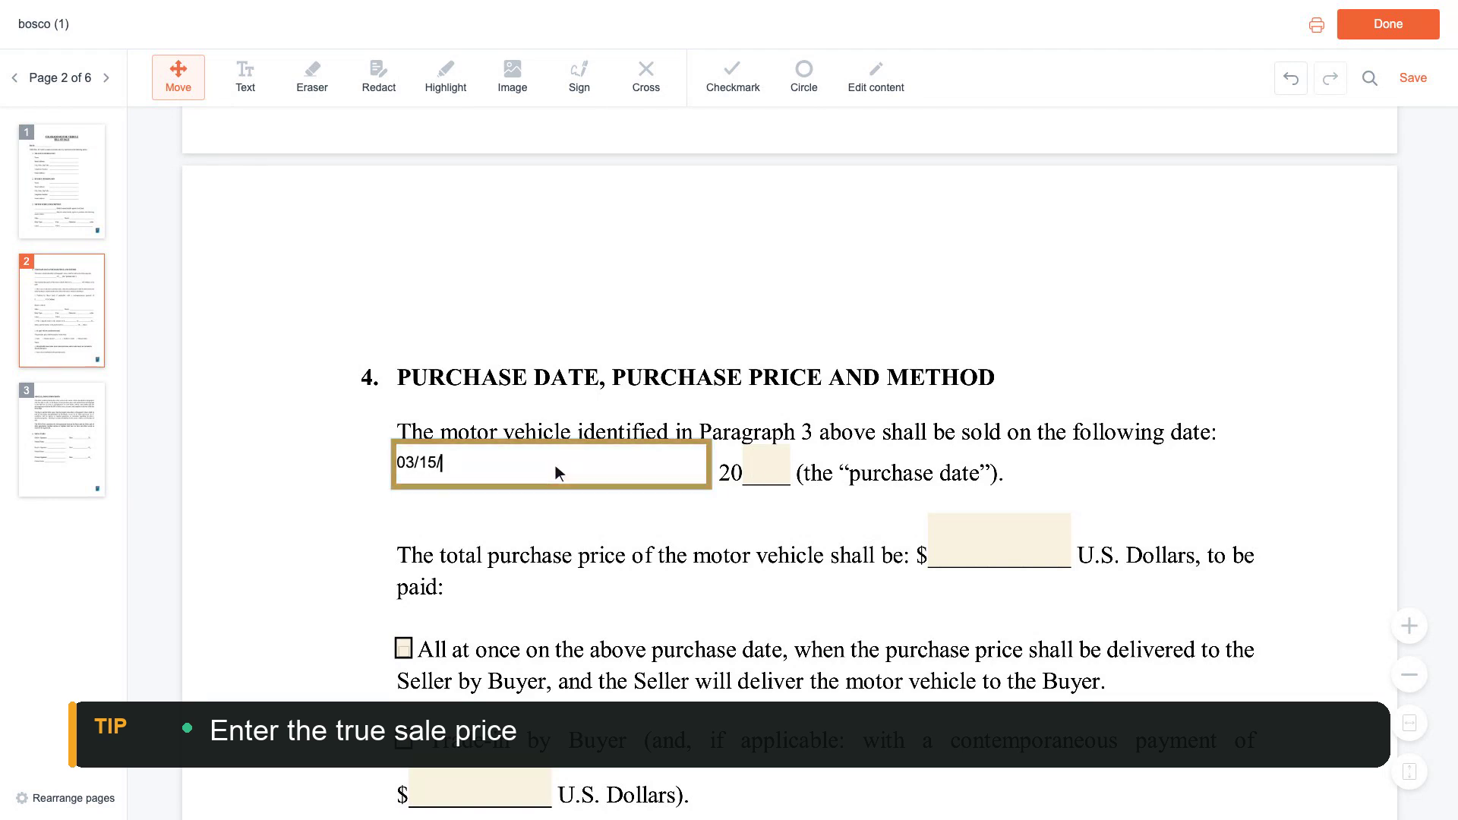
{"action": "scroll", "coordinate": [554, 465], "scroll_direction": "down", "scroll_amount": 1}
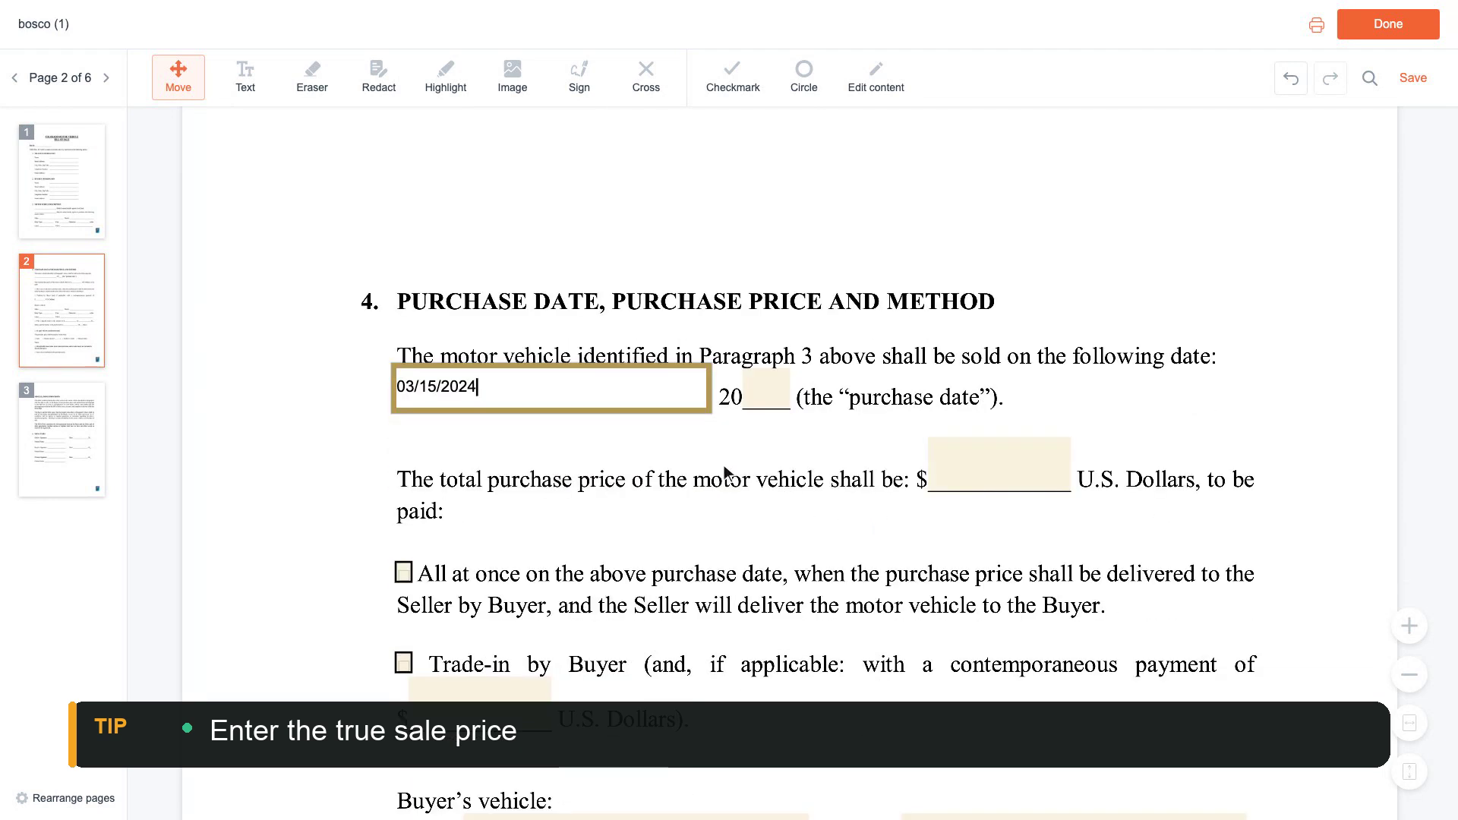
{"action": "left_click", "coordinate": [1003, 469]}
{"action": "type", "text": "8,500"}
{"action": "scroll", "coordinate": [1004, 465], "scroll_direction": "down", "scroll_amount": 2}
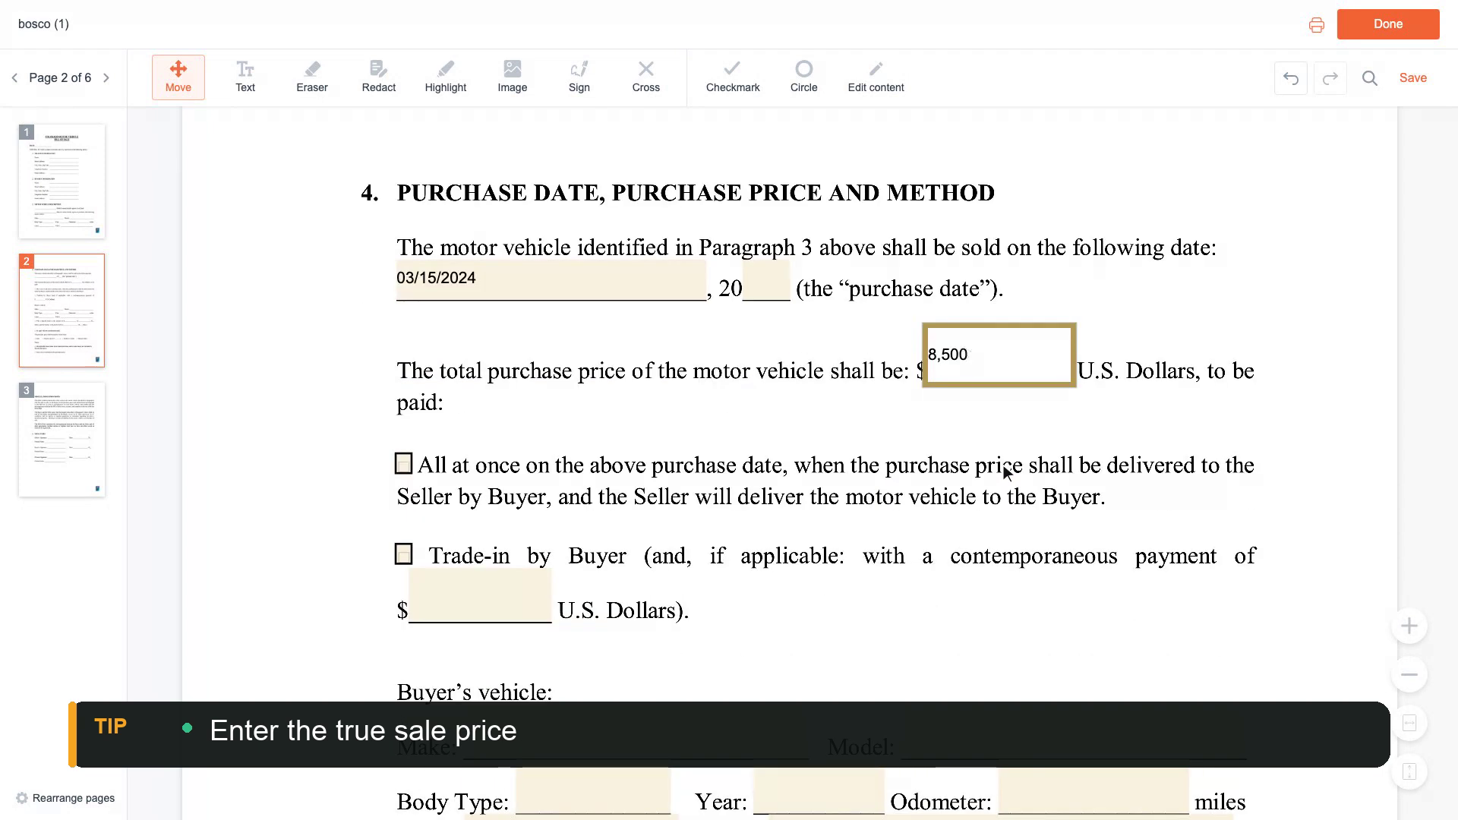
Tick All at once, Check as payment method, and All applicable taxes included.
{"action": "left_click", "coordinate": [404, 464]}
{"action": "scroll", "coordinate": [408, 469], "scroll_direction": "down", "scroll_amount": 8}
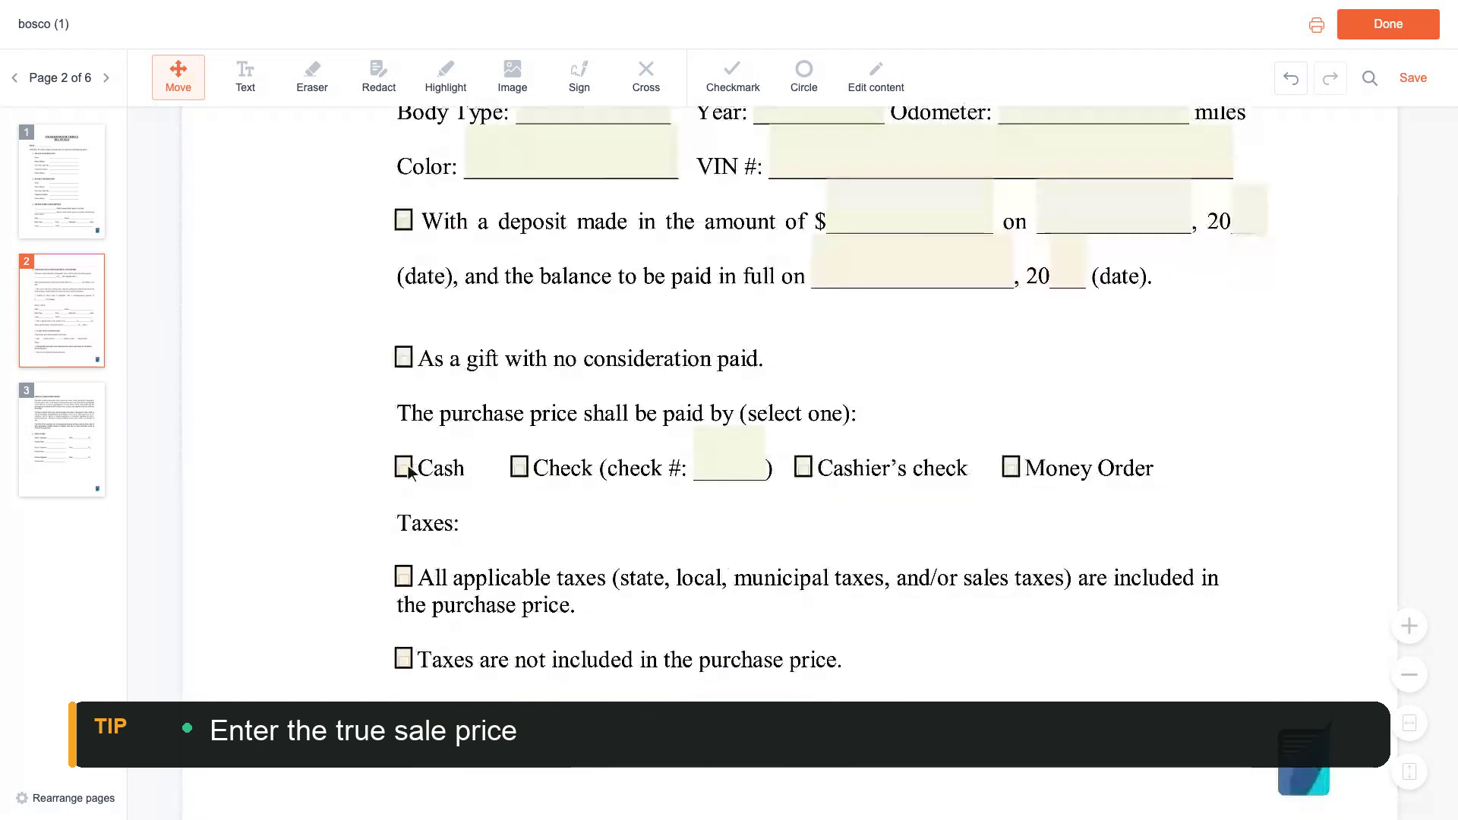
{"action": "left_click", "coordinate": [520, 464]}
{"action": "scroll", "coordinate": [523, 468], "scroll_direction": "down", "scroll_amount": 2}
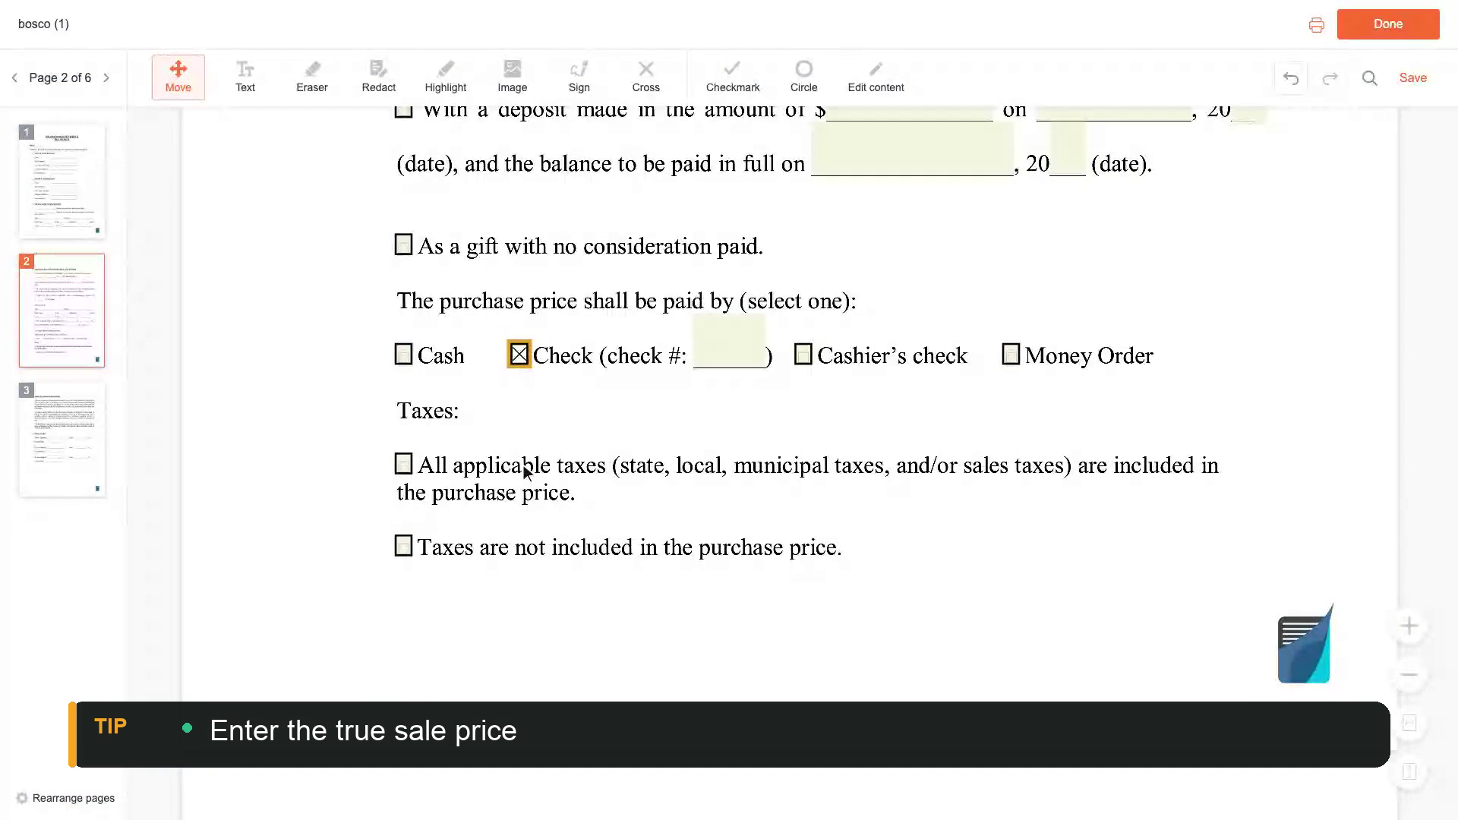
{"action": "left_click", "coordinate": [404, 465]}
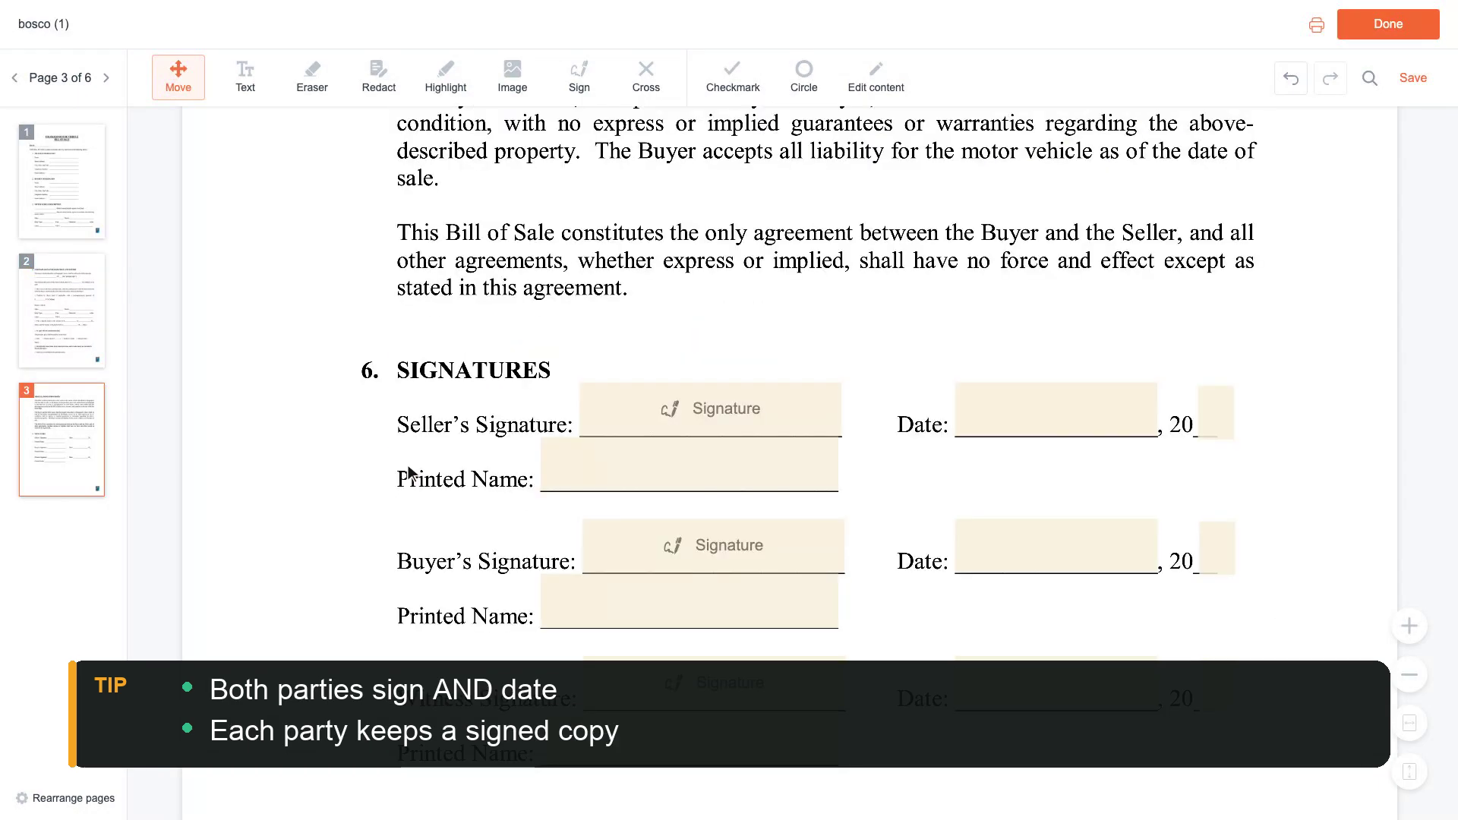
Fill in the seller's and buyer's printed names in the signatures section.
{"action": "left_click", "coordinate": [694, 465]}
{"action": "type", "text": "Anna Baker"}
{"action": "scroll", "coordinate": [694, 465], "scroll_direction": "down", "scroll_amount": 2}
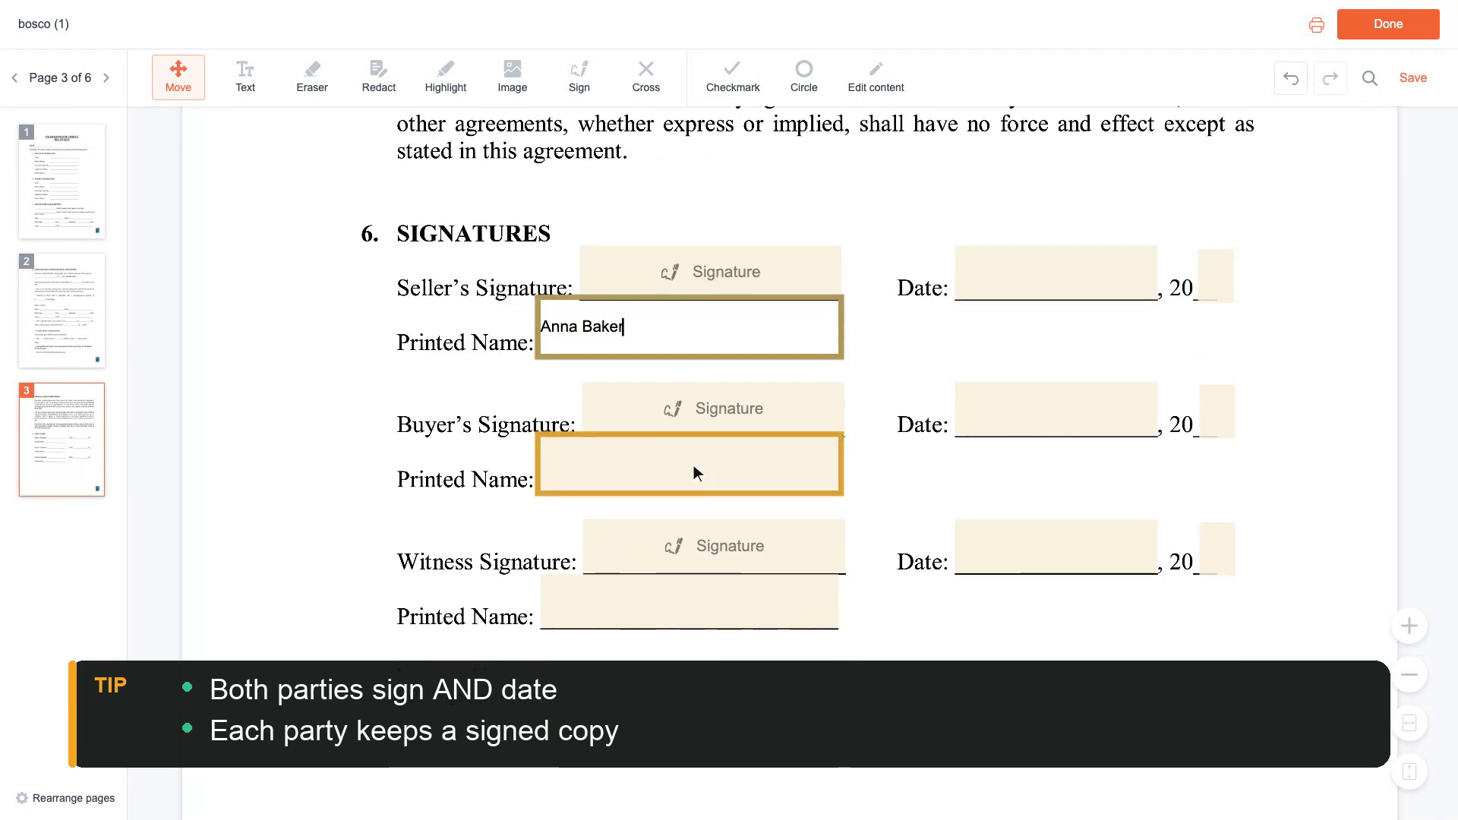
{"action": "left_click", "coordinate": [694, 465]}
{"action": "type", "text": "Ben Carter"}
{"action": "scroll", "coordinate": [694, 464], "scroll_direction": "up", "scroll_amount": 3}
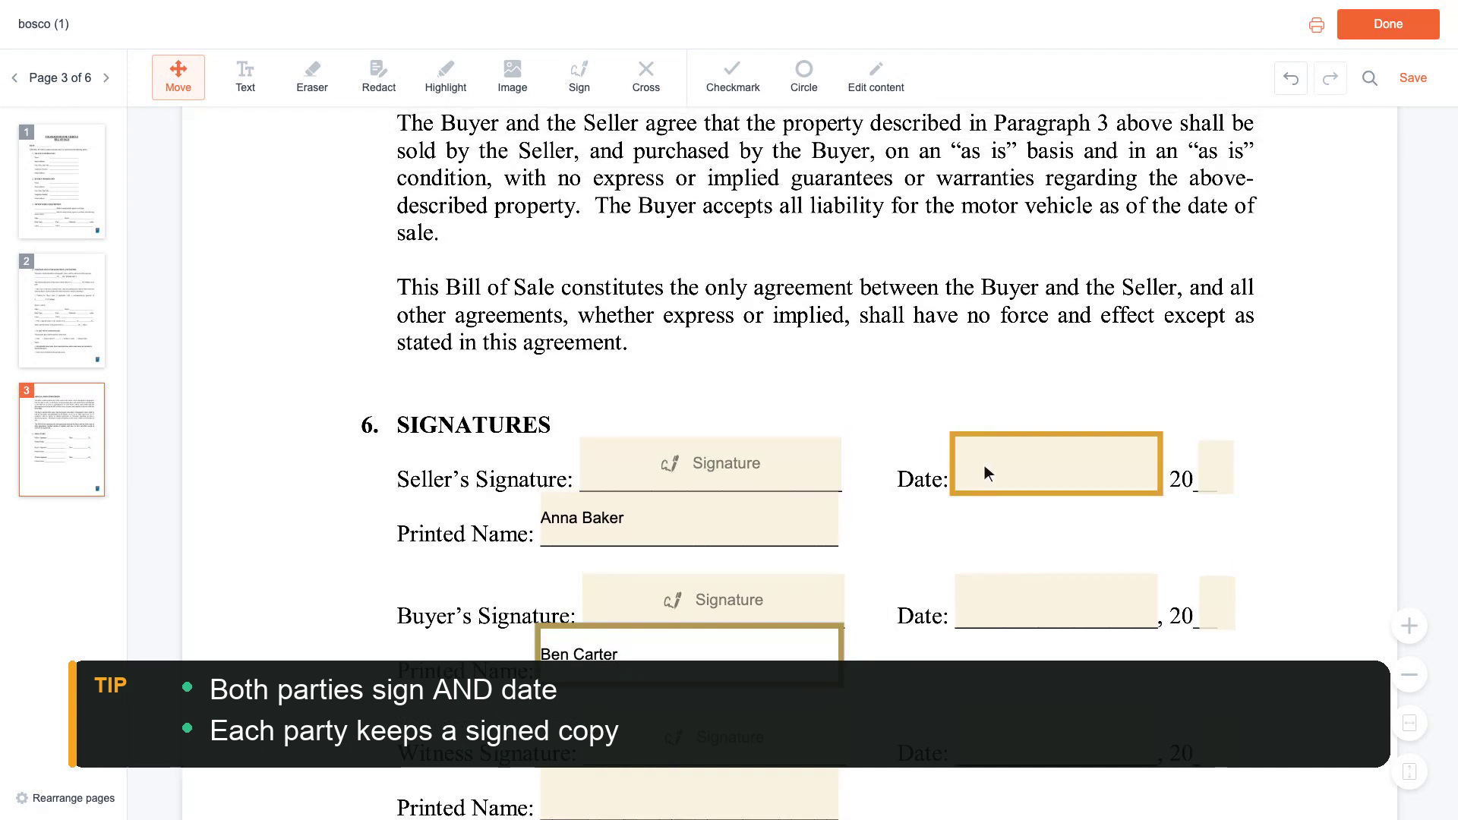
Date both the seller's and buyer's signatures 03/15/2024.
{"action": "left_click", "coordinate": [1060, 465]}
{"action": "type", "text": "03/15/2024"}
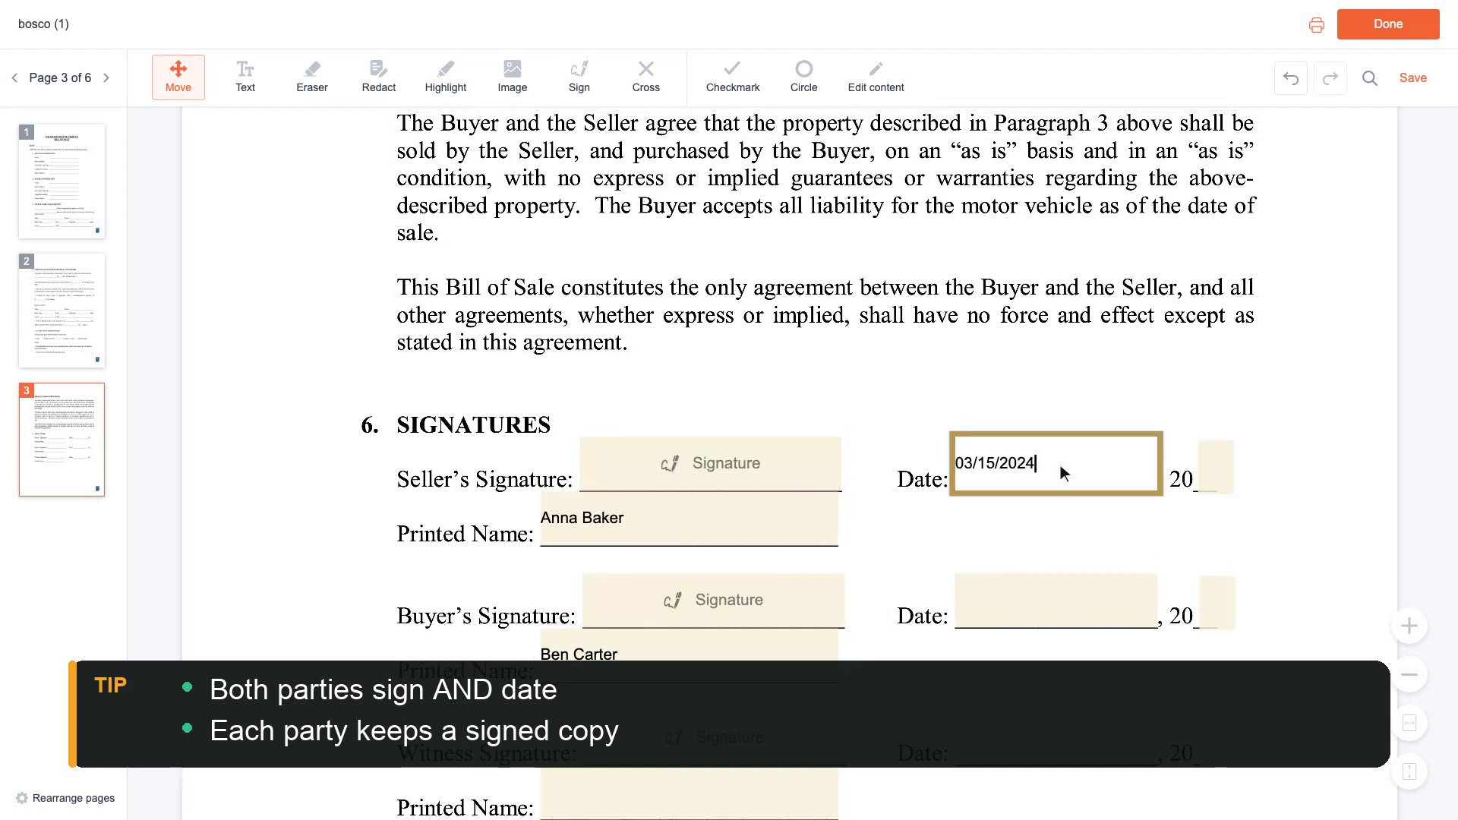
{"action": "scroll", "coordinate": [1060, 465], "scroll_direction": "down", "scroll_amount": 2}
{"action": "left_click", "coordinate": [1061, 468]}
{"action": "type", "text": "03/15/2024"}
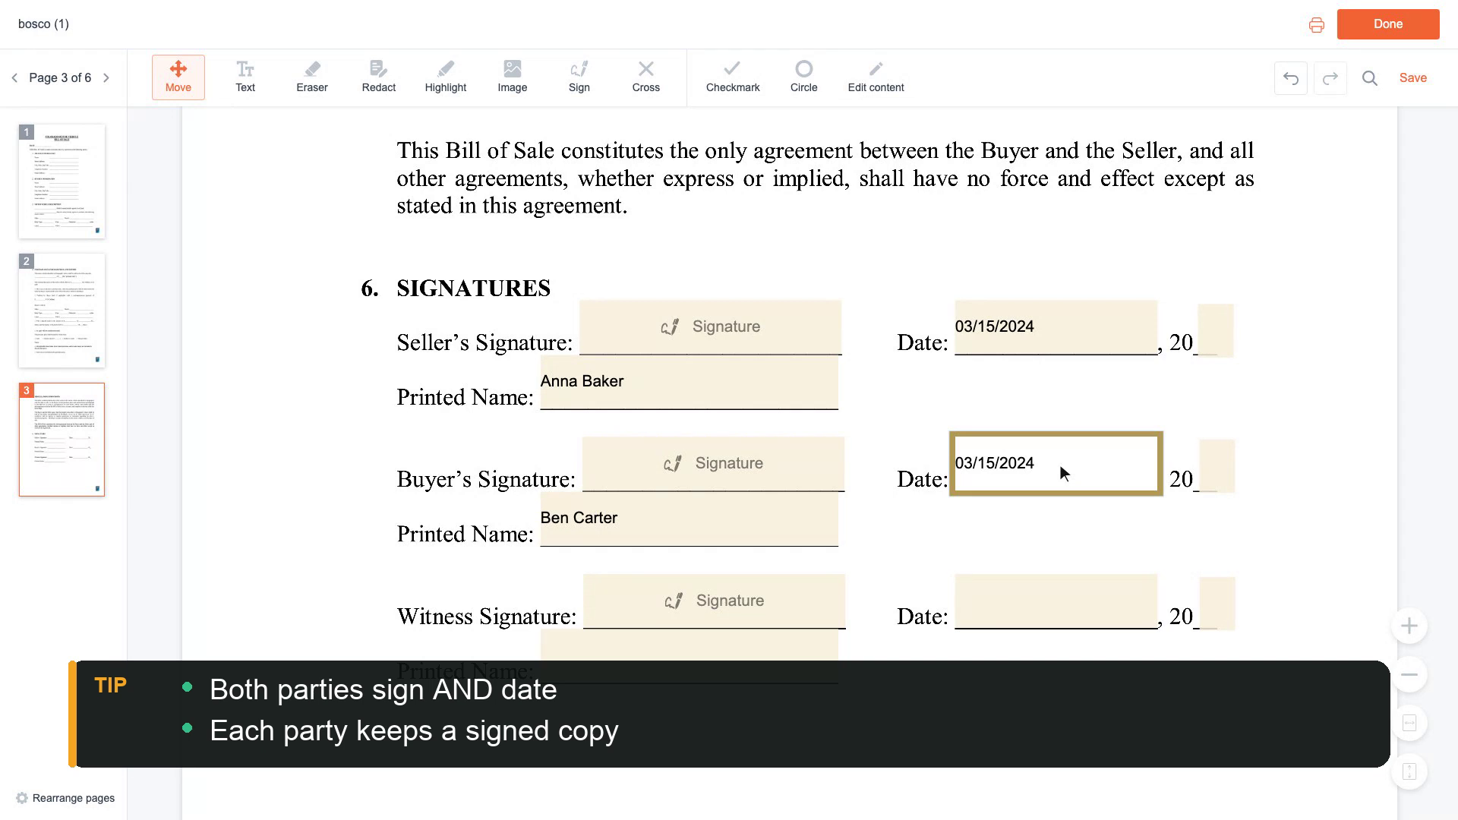
{"action": "scroll", "coordinate": [1060, 465], "scroll_direction": "up", "scroll_amount": 1}
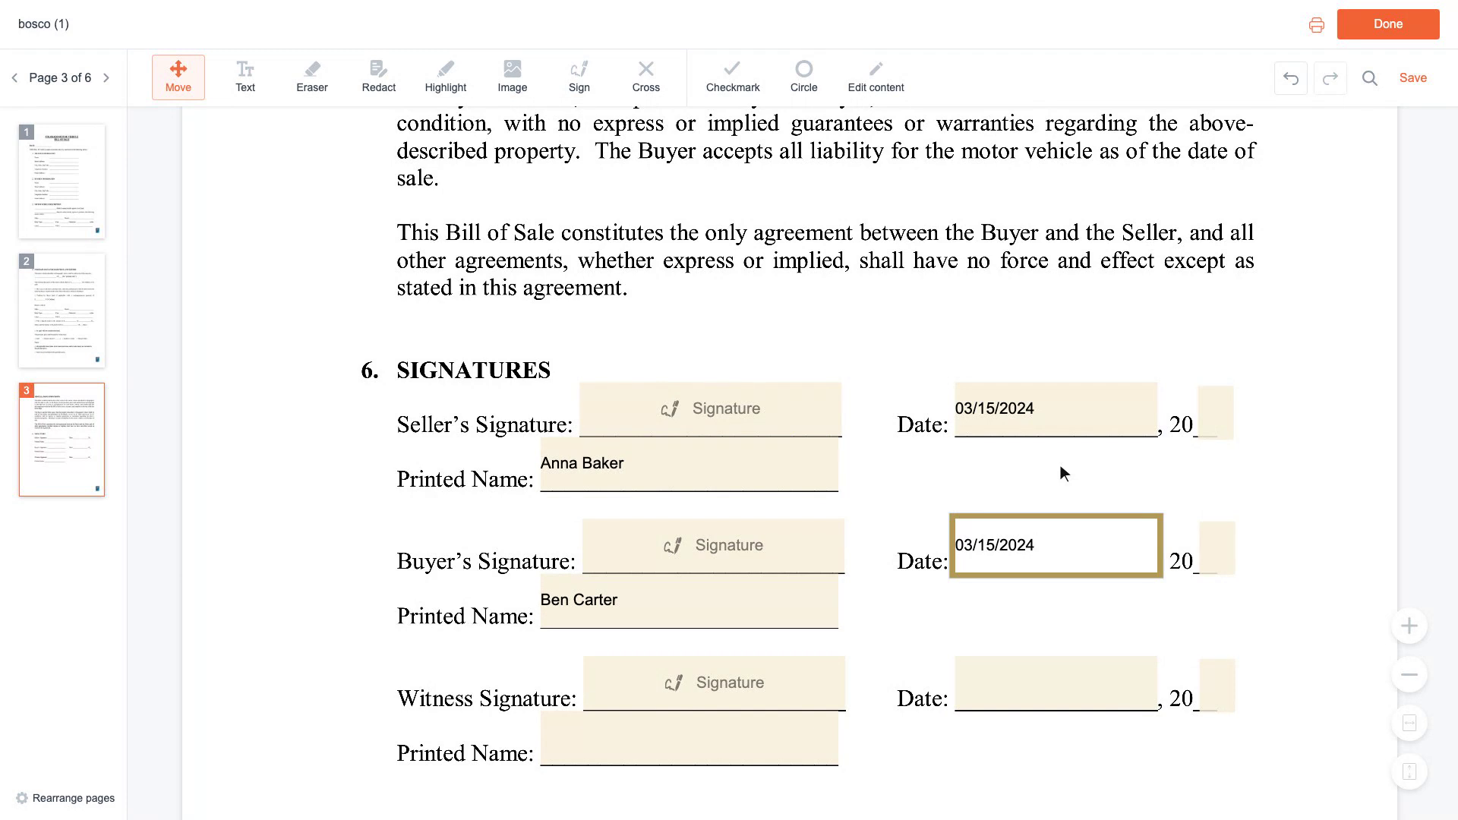
Finish editing with Done to bring up the What would you like to do? prompt.
{"action": "left_click", "coordinate": [1392, 26]}
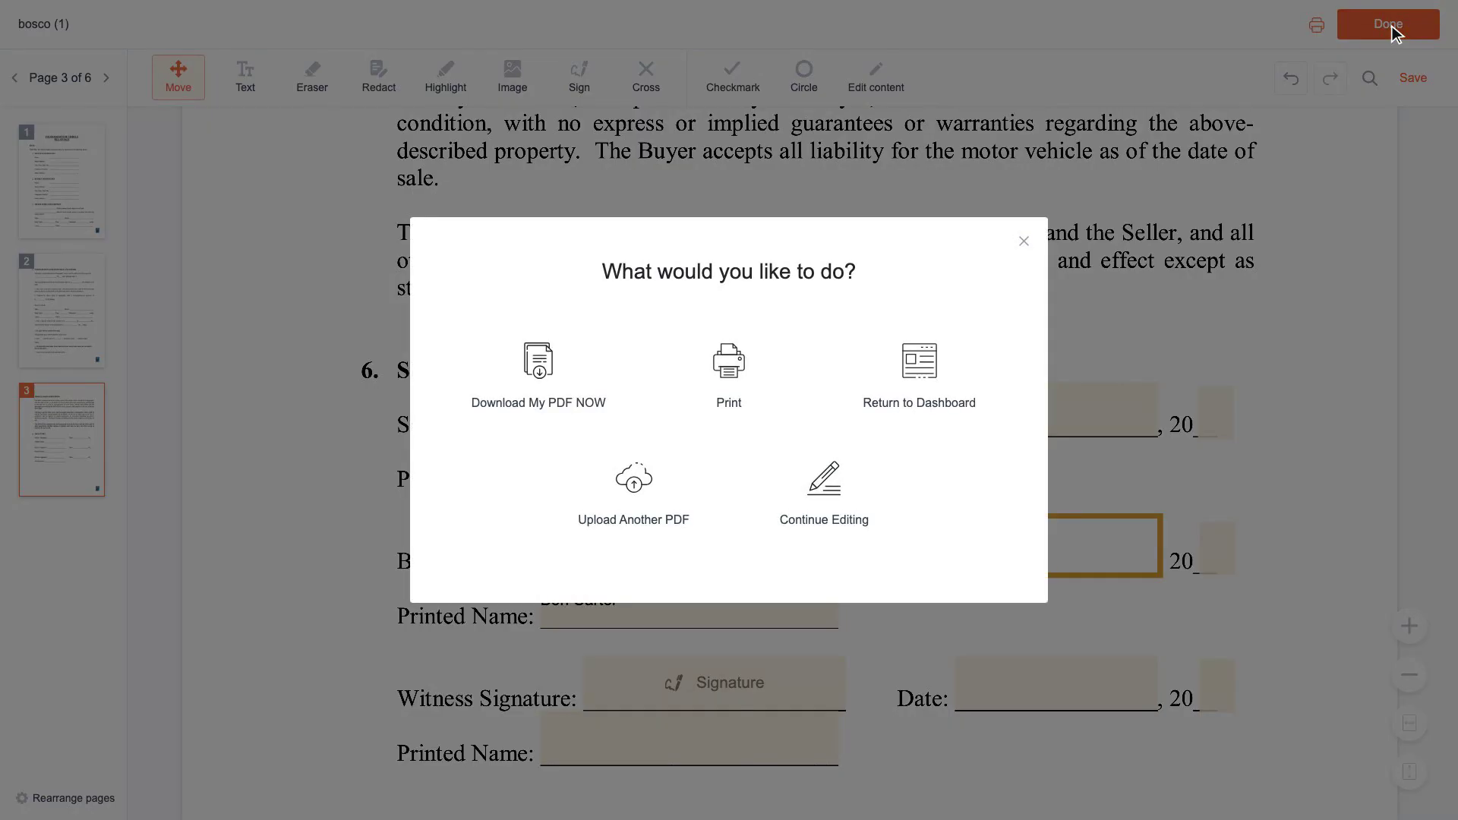